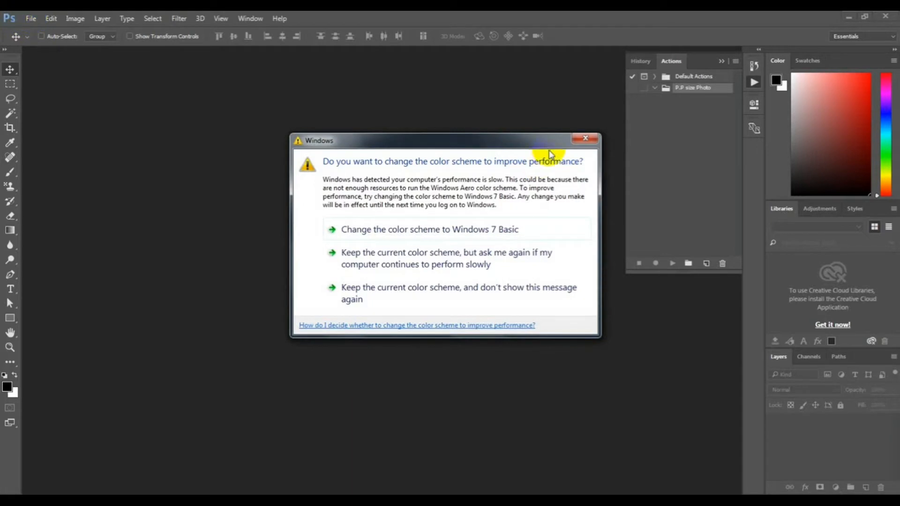
Step: Dismiss the Windows color scheme prompt and open the portrait 20190614_125303 from the Original Photo folder
left_click(591, 139)
left_click(31, 18)
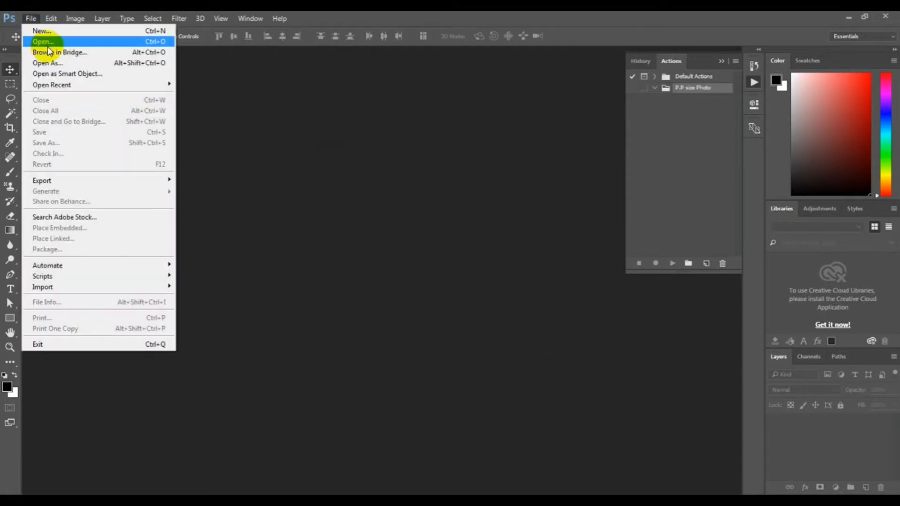
left_click(48, 43)
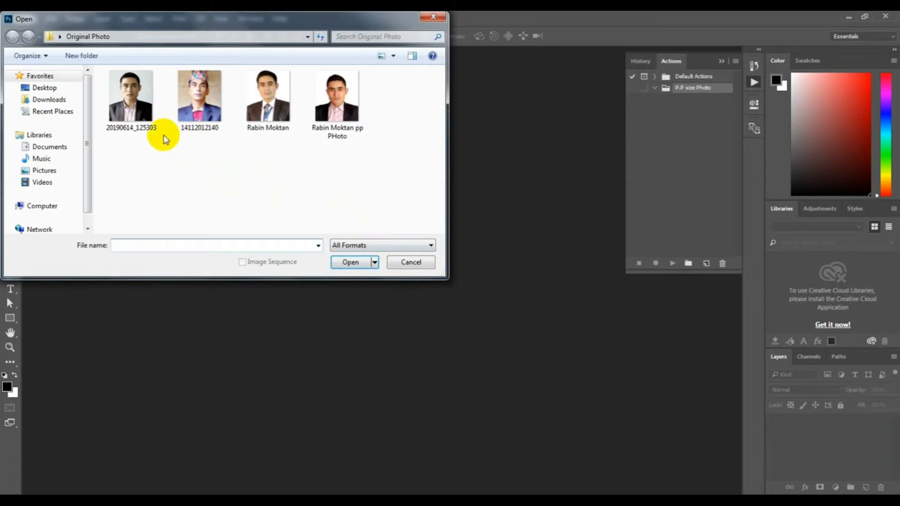
left_click(136, 116)
left_click(353, 263)
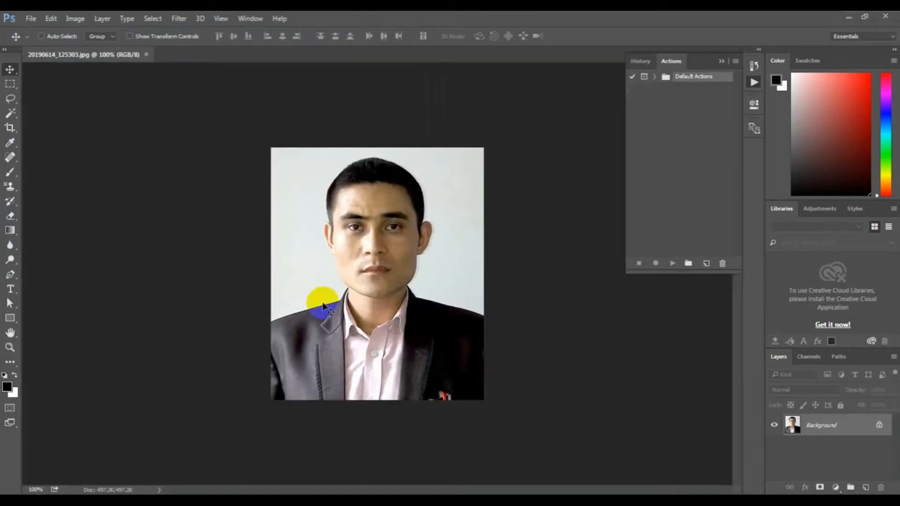
Step: Collapse the Actions panel and display it again
left_click(721, 62)
left_click(250, 19)
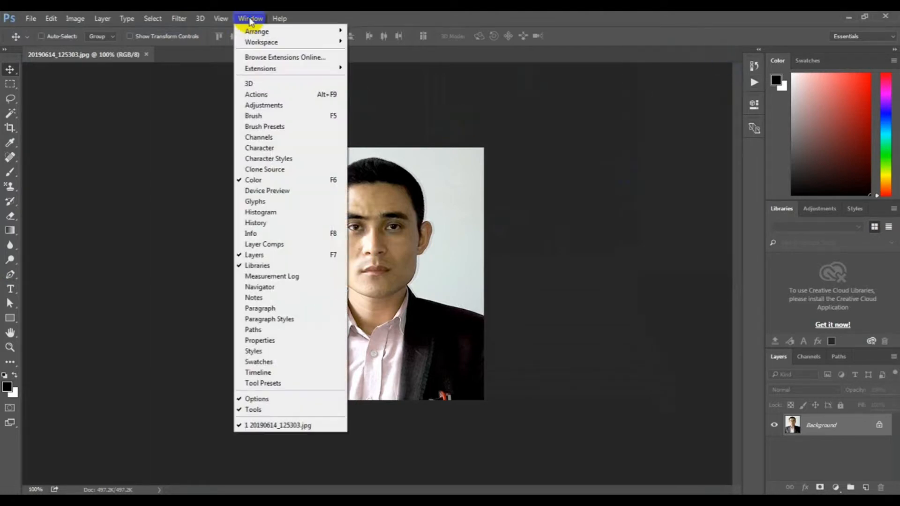
left_click(267, 95)
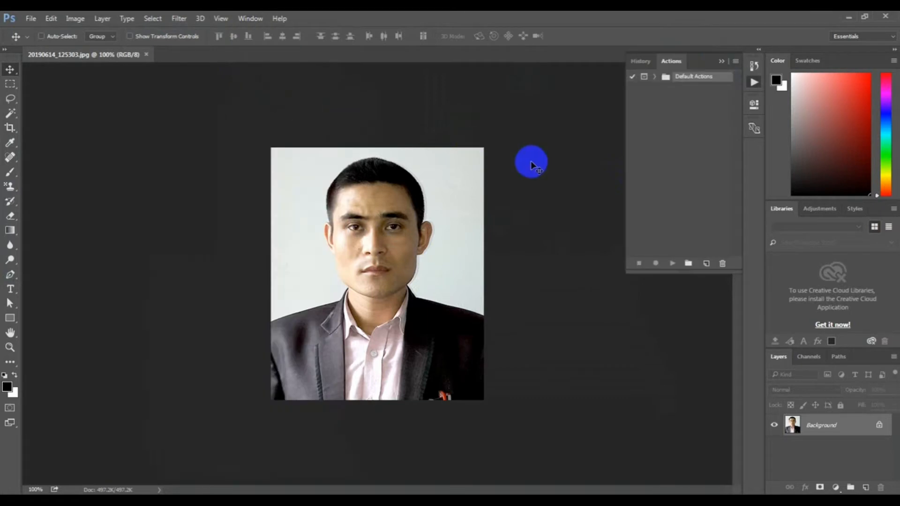
left_click(531, 164)
key("alt+F9")
key("alt+F9")
key("alt+F9")
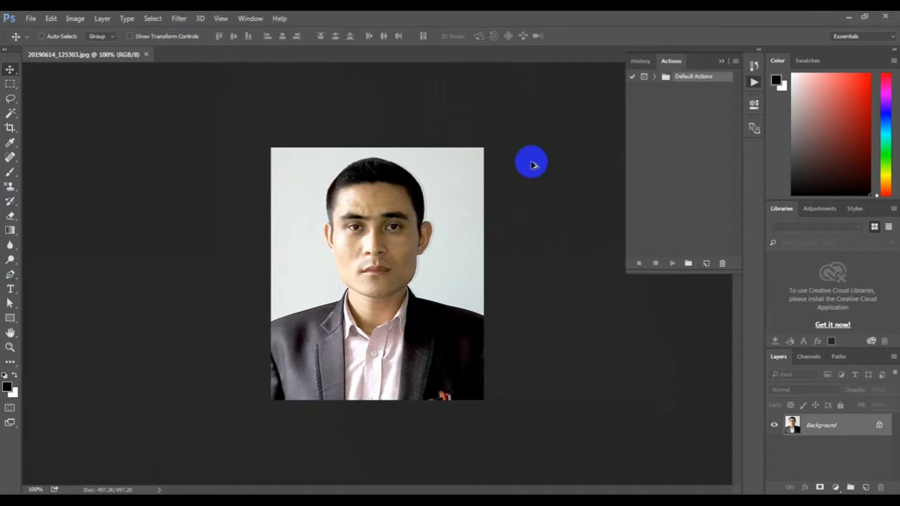
Step: Create a new action set named "Nicola Photo"
left_click(687, 264)
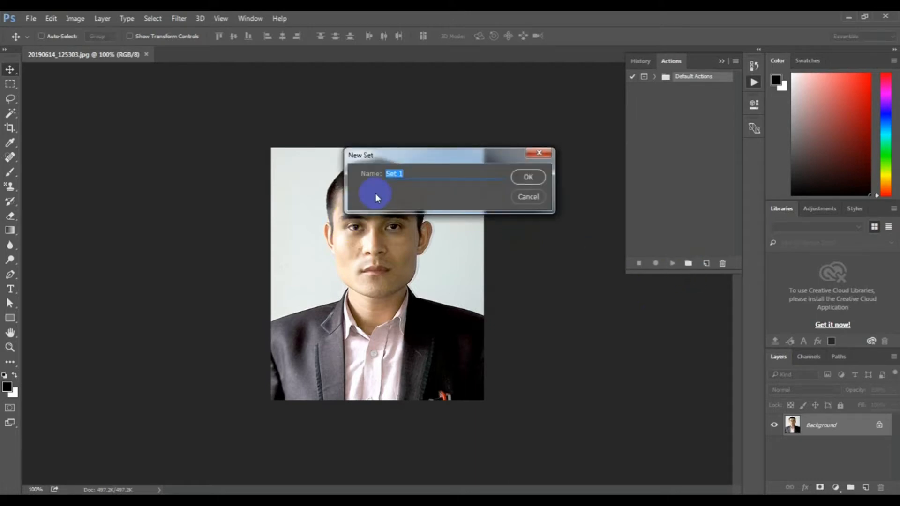
type("Nicola Photo")
left_click(527, 177)
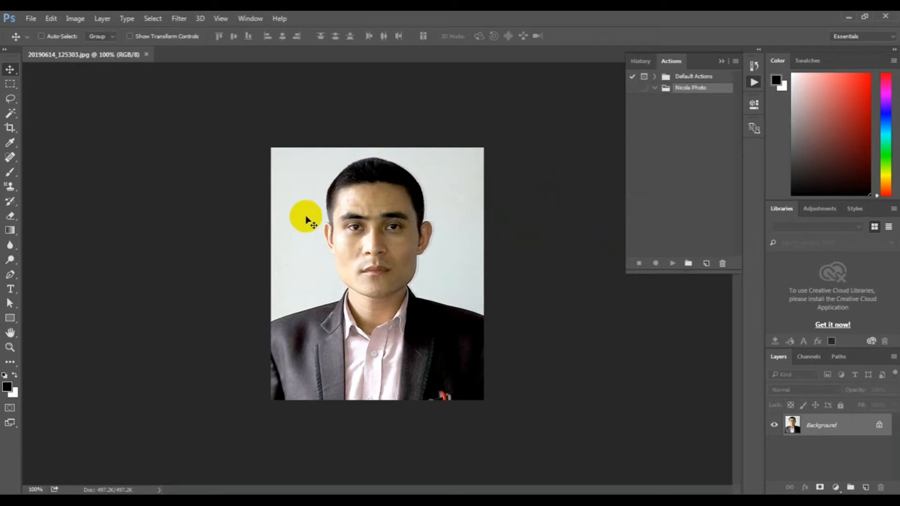
Step: Start recording a new action named "P.P size Photo" in the Nicola Photo set, with no function key
left_click(705, 264)
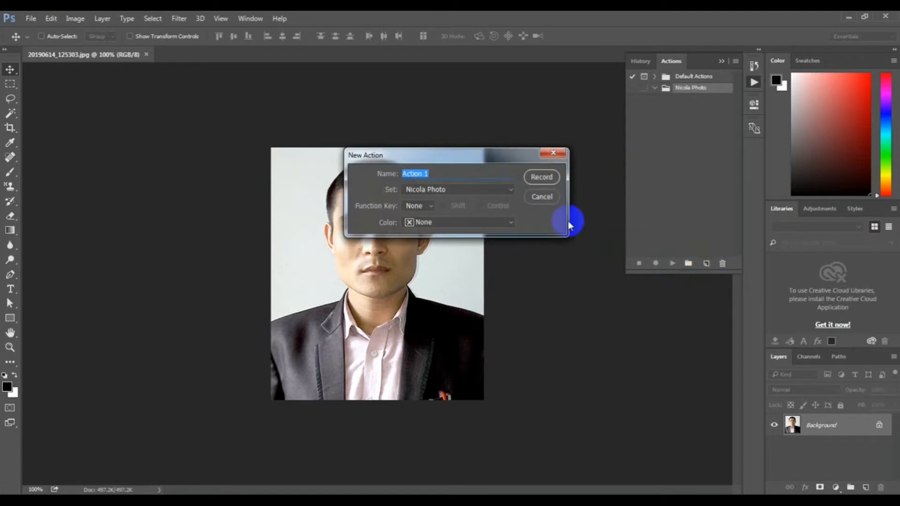
left_click(542, 196)
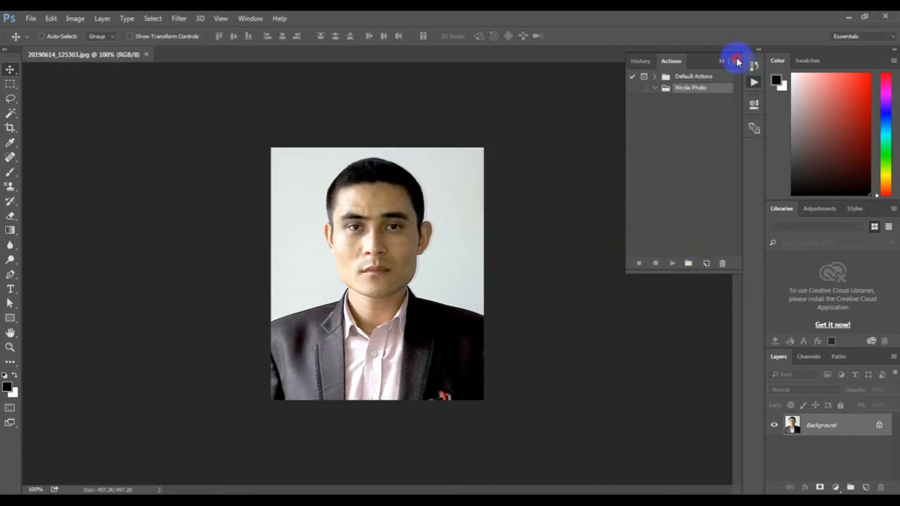
left_click(737, 62)
left_click(790, 82)
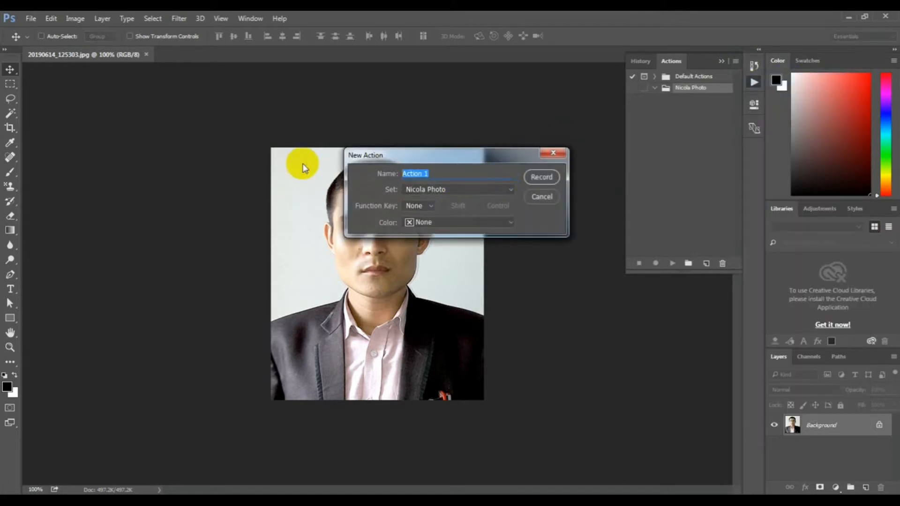
left_click_drag(395, 150, 394, 227)
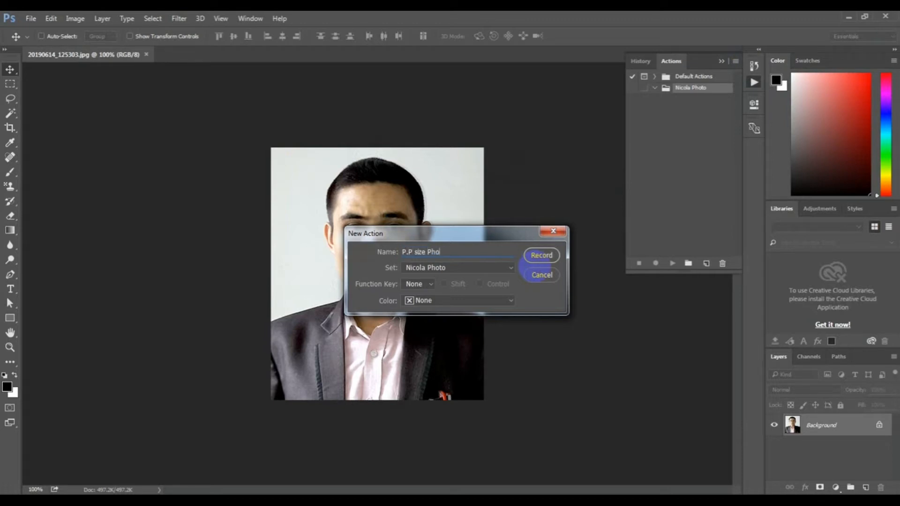
left_click(508, 266)
left_click(464, 269)
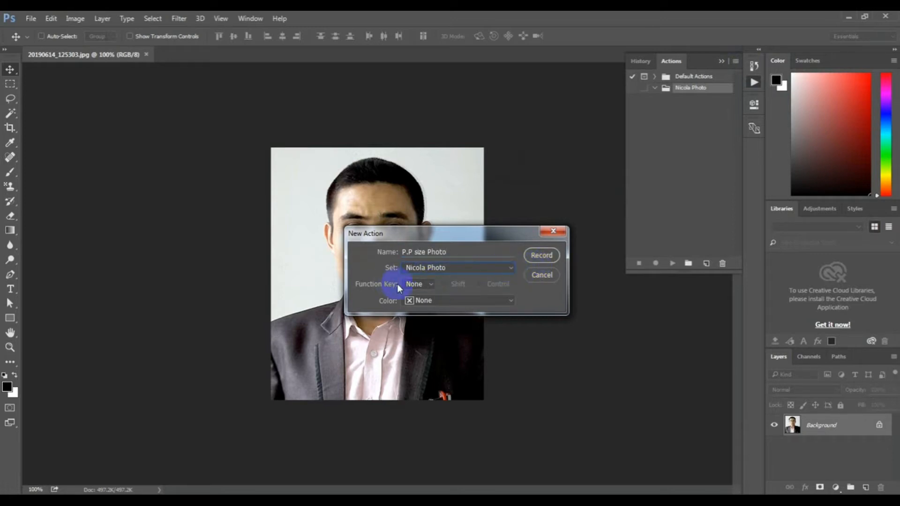
left_click(429, 284)
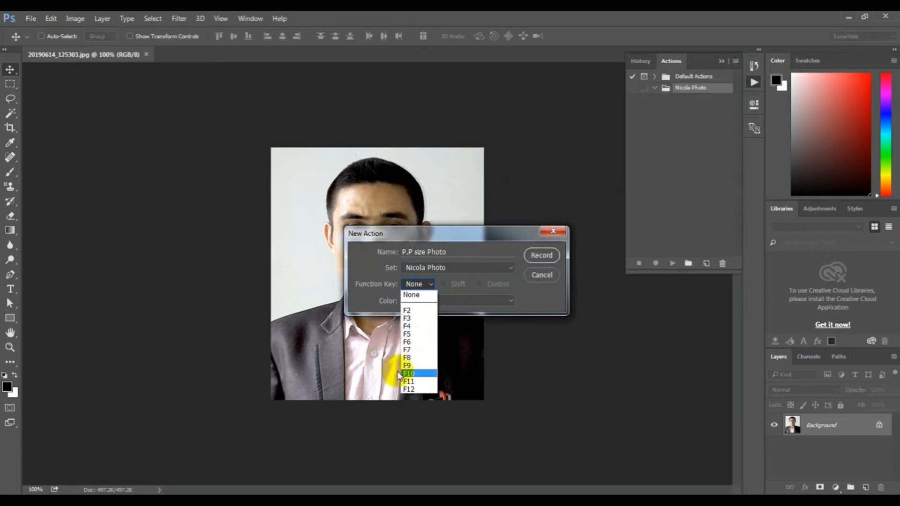
left_click(396, 232)
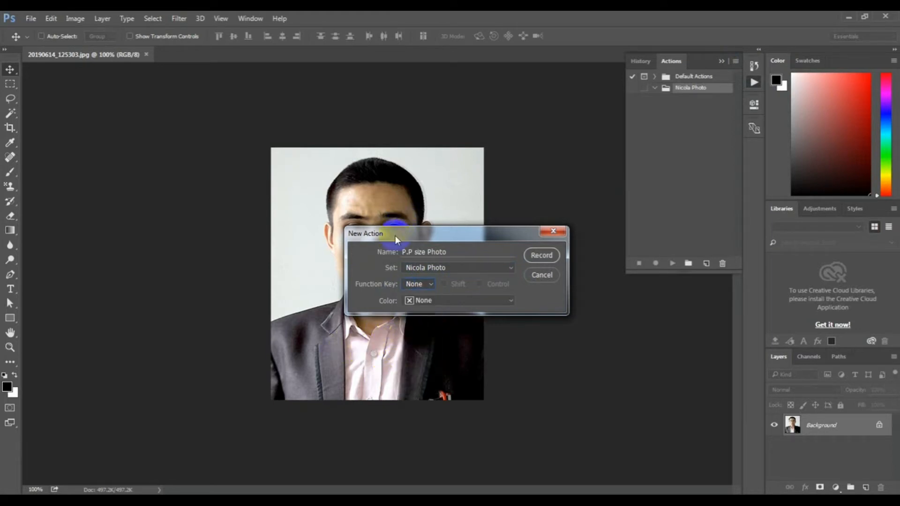
left_click(541, 255)
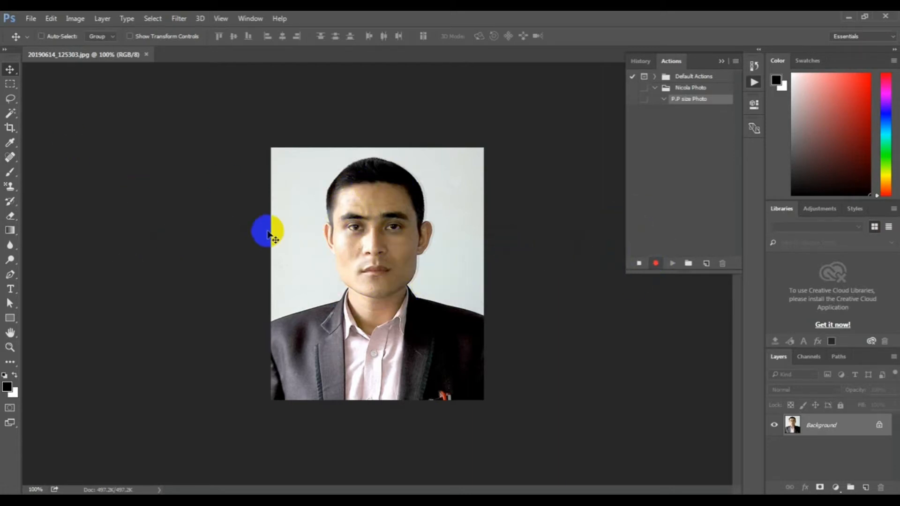
Step: Select the entire portrait image and copy it
key("ctrl")
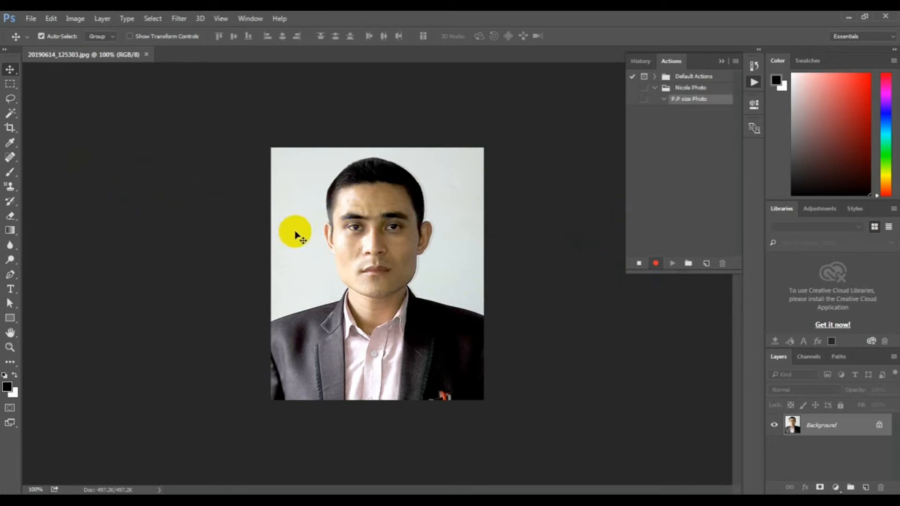
key("ctrl+a")
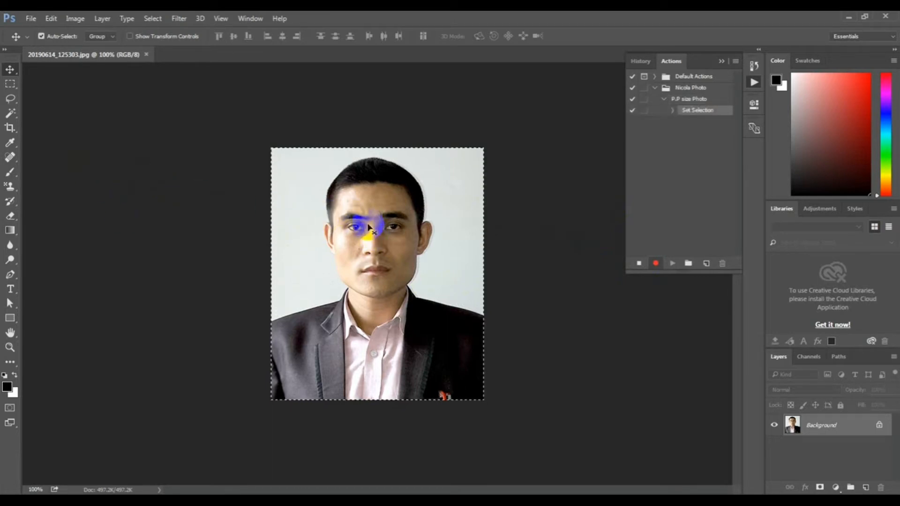
key("ctrl+c")
key("ctrl+c")
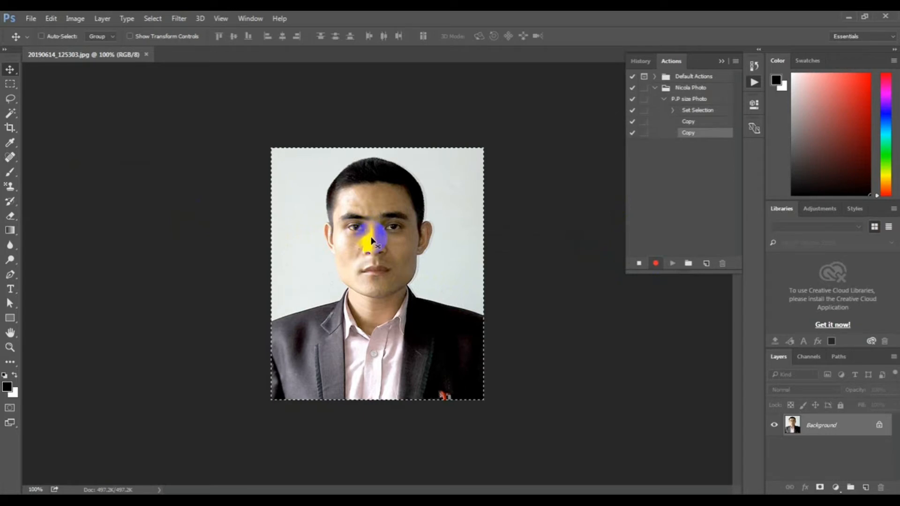
Step: Create a new document with the Photo preset, Portrait 4 x 6 inches at 300 pixels/inch
key("ctrl+n")
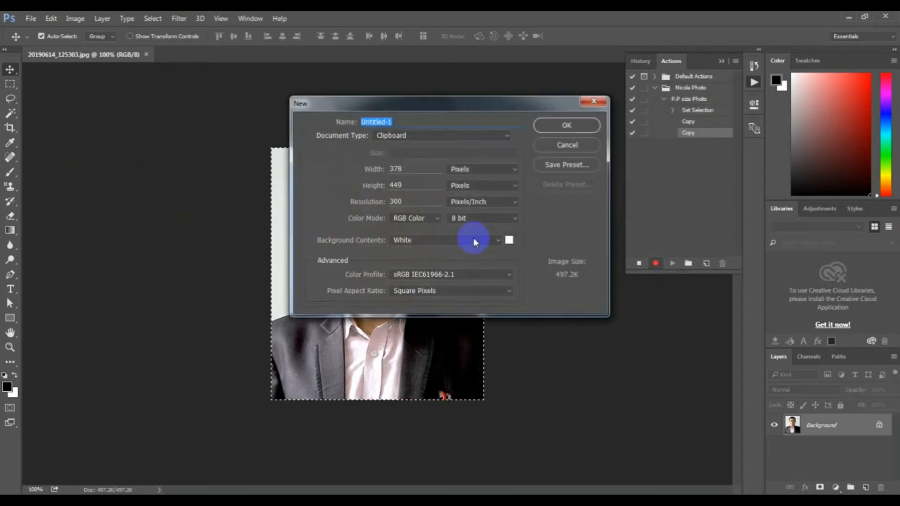
left_click(428, 134)
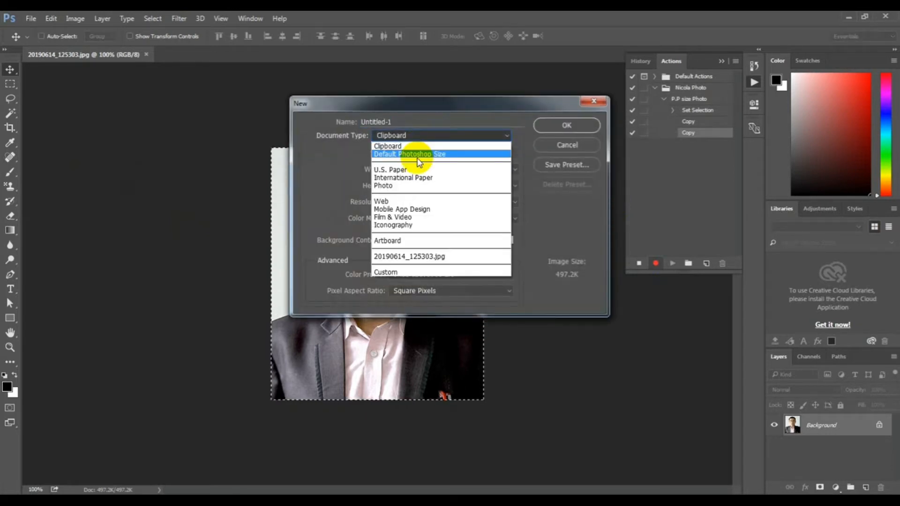
left_click(429, 182)
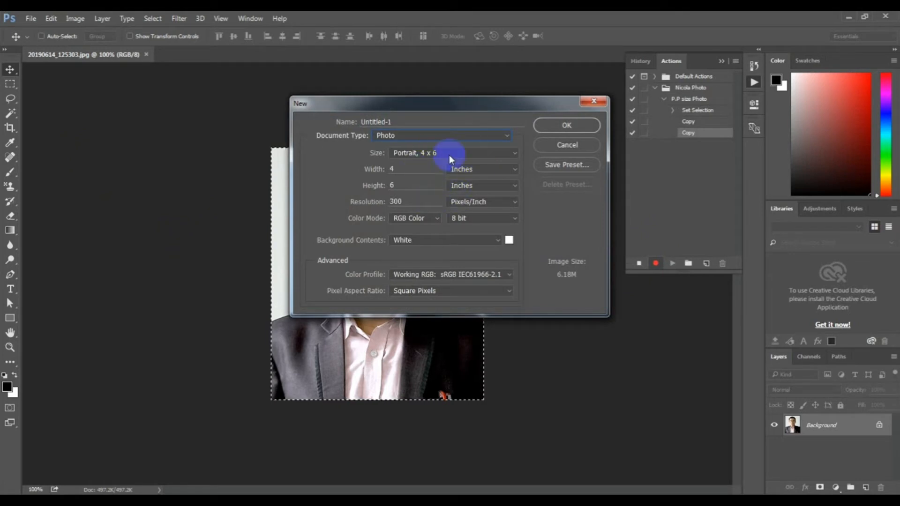
key("Return")
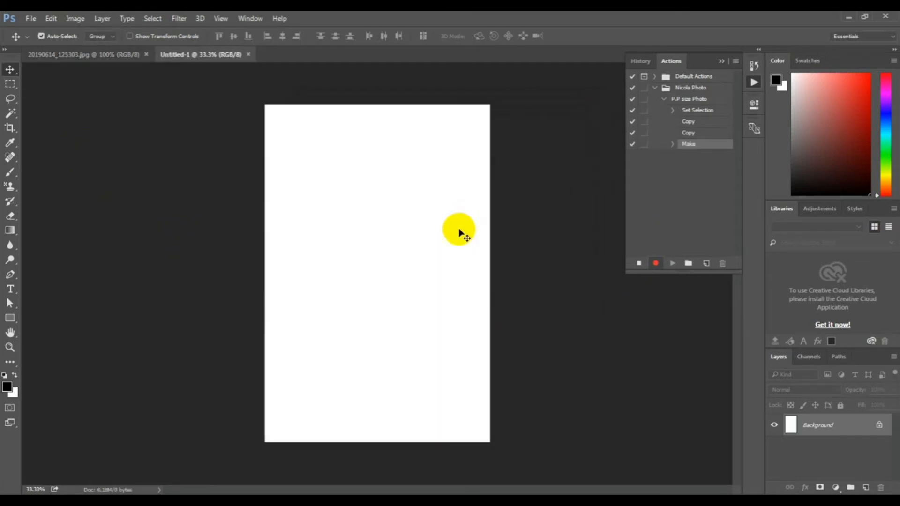
Step: Paste the portrait, duplicate it into a row of three across the top of the page, and level the third copy
key("ctrl+v")
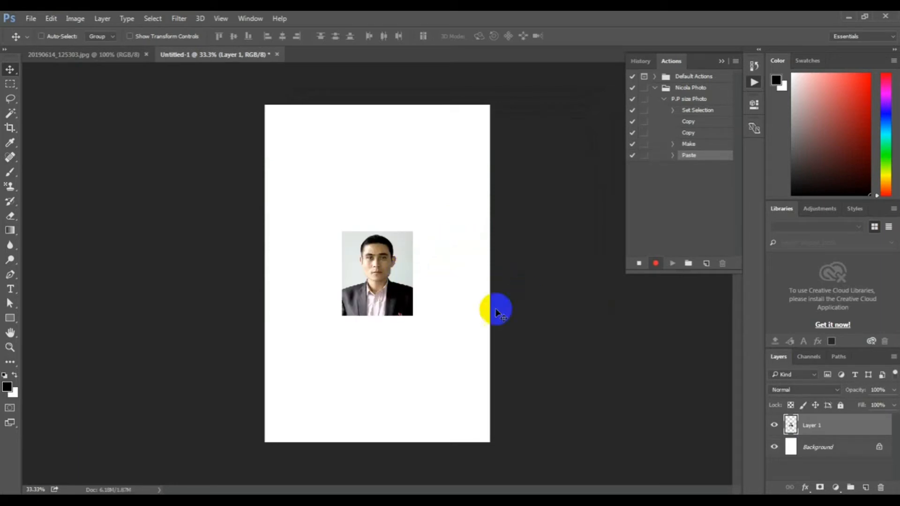
left_click_drag(383, 273, 460, 145)
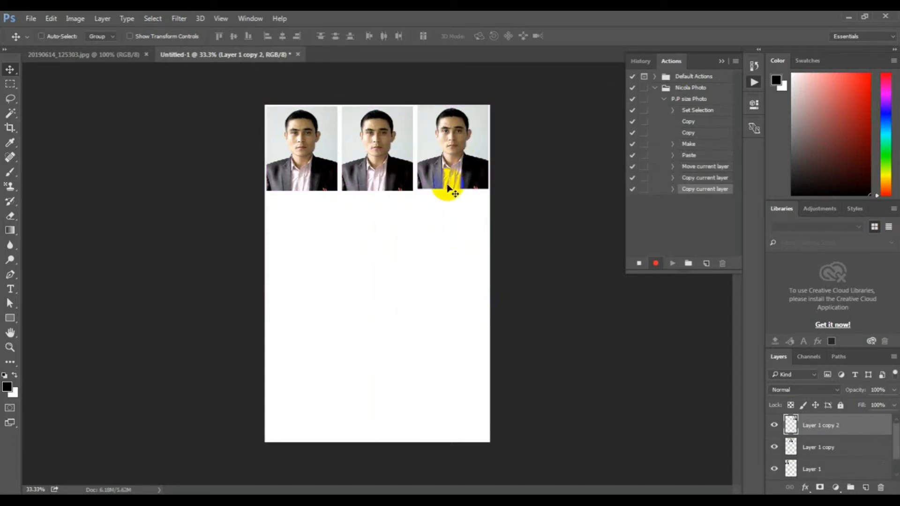
key("Down")
key("Down")
key("Down")
key("Down")
key("Down")
key("Down")
key("Down")
key("Down")
key("Down")
key("Down")
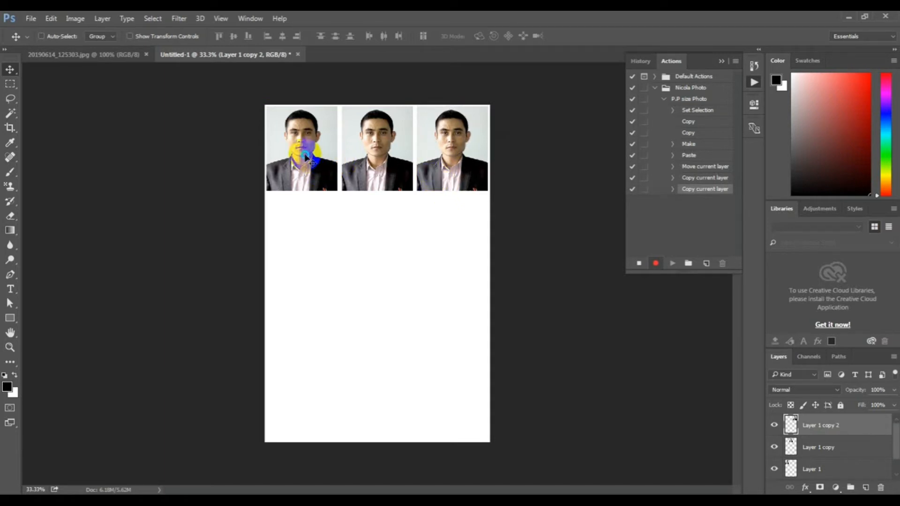
Step: Nudge the first and middle portraits of the top row slightly right to even out the spacing
right_click(307, 158)
left_click(330, 166)
key("Right")
key("Right")
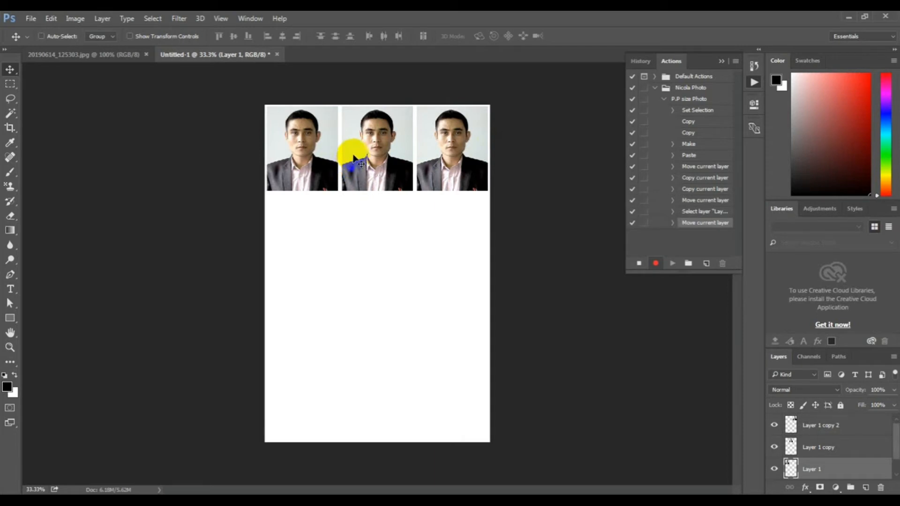
right_click(359, 151)
left_click(375, 154)
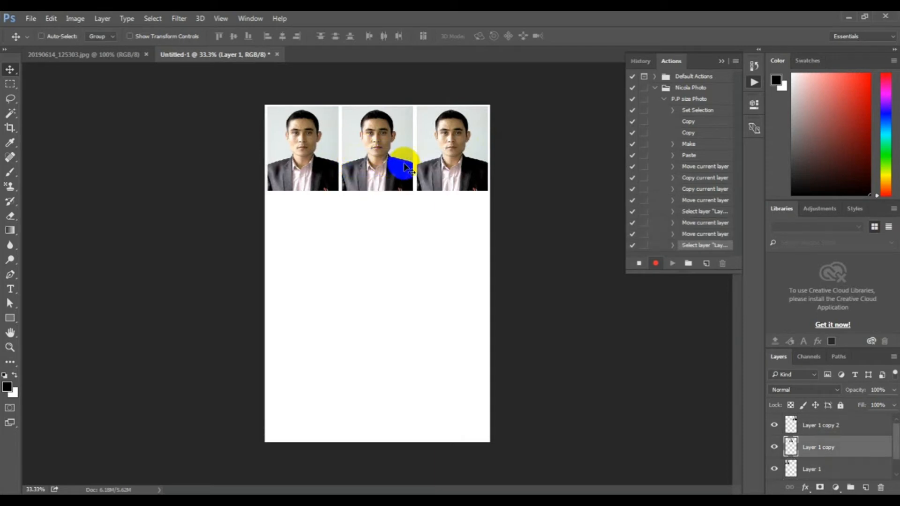
Step: Duplicate the third portrait to build a second and third row of three, aligned below the top row
right_click(468, 155)
left_click(474, 146)
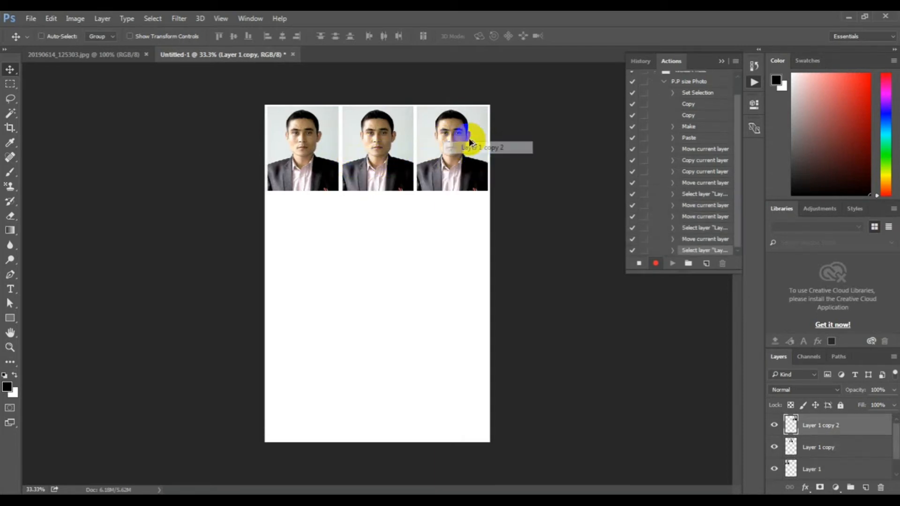
left_click_drag(452, 144, 478, 313)
key("Up")
key("Up")
key("Up")
key("Up")
key("Up")
key("Up")
key("Up")
key("Up")
key("Up")
key("Up")
key("Up")
key("Up")
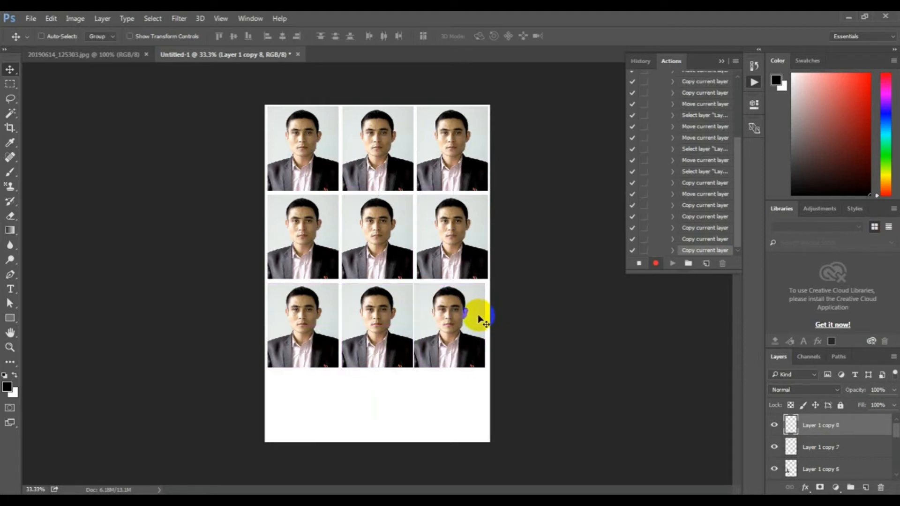
Step: Nudge the last portrait of the third row right to line it up with the column above
key("Right")
key("Right")
key("Right")
key("Right")
key("Right")
key("Right")
key("Right")
key("Right")
key("Right")
key("Right")
key("Right")
key("Right")
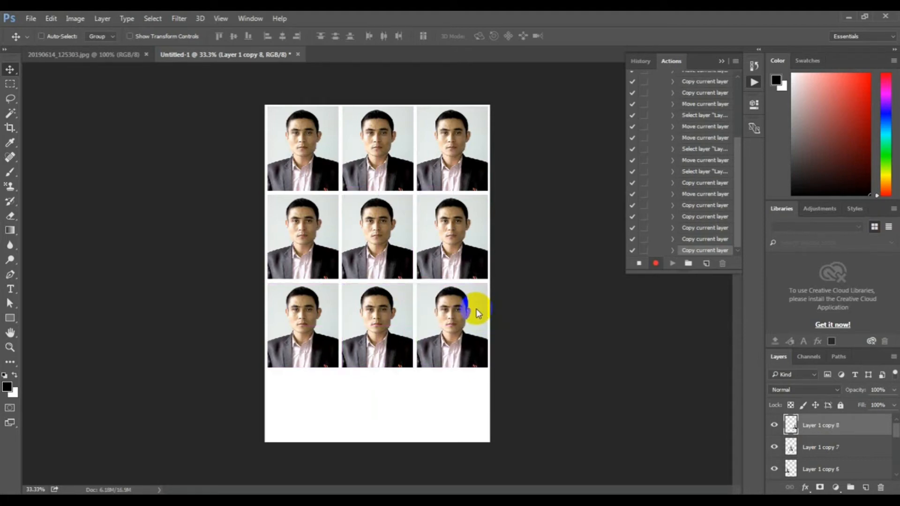
Step: Duplicate the third-row portrait into the blank strip below the first column, shrink the copy and rotate it 90° clockwise
left_click_drag(474, 310, 328, 388)
key("ctrl+t")
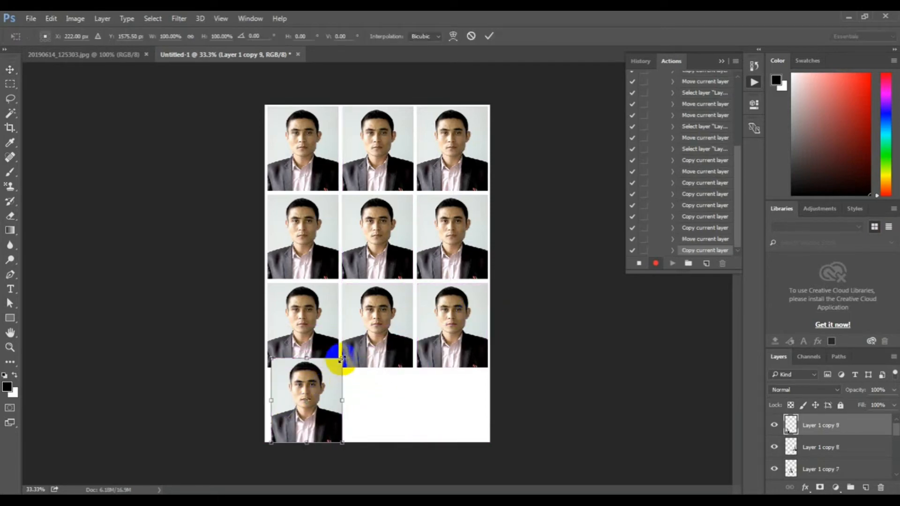
left_click_drag(344, 358, 323, 381)
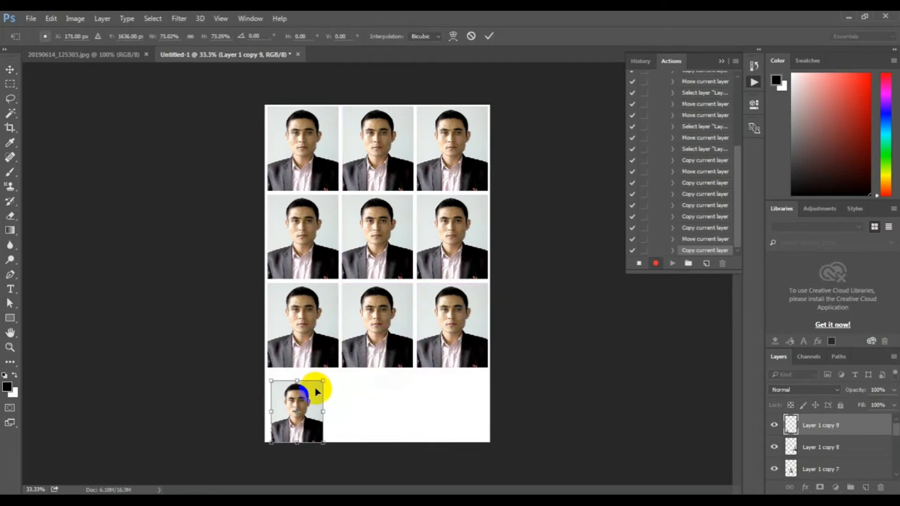
right_click(315, 390)
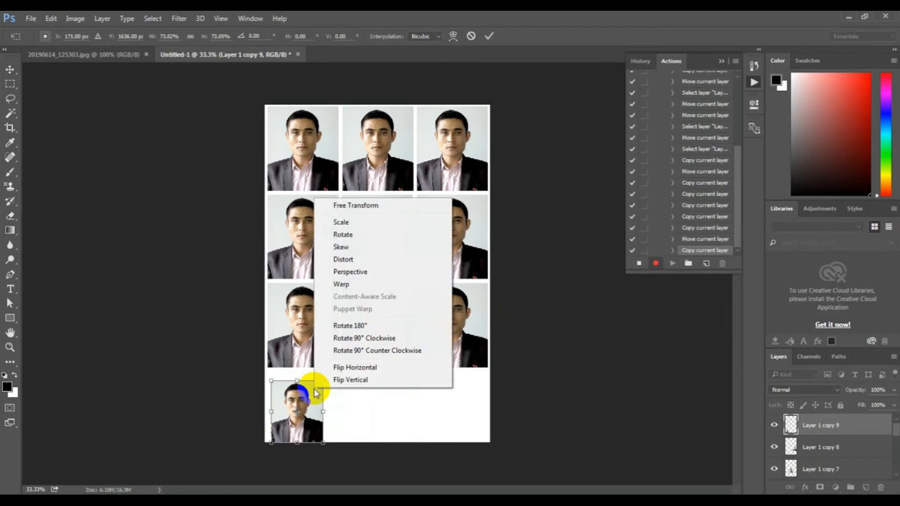
left_click(389, 338)
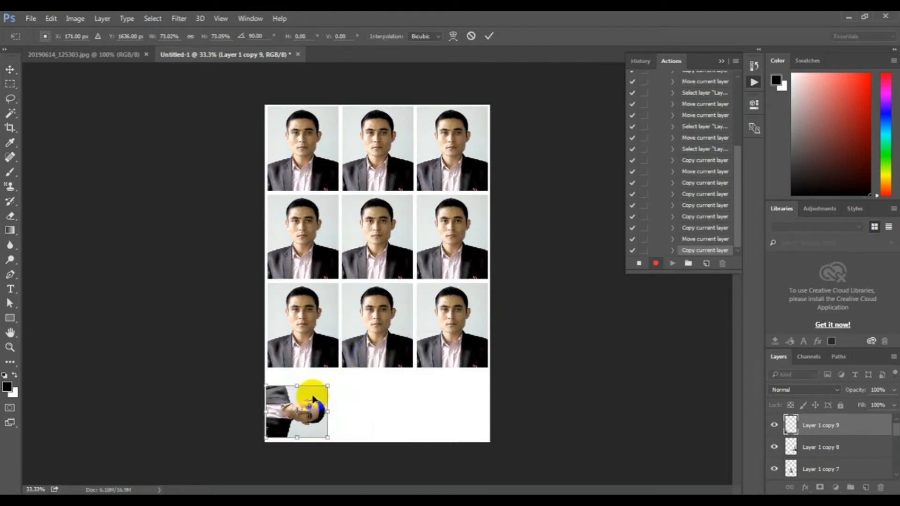
Step: Resize and position the rotated portrait to match the width of the first column, and apply the transform
left_click(313, 395)
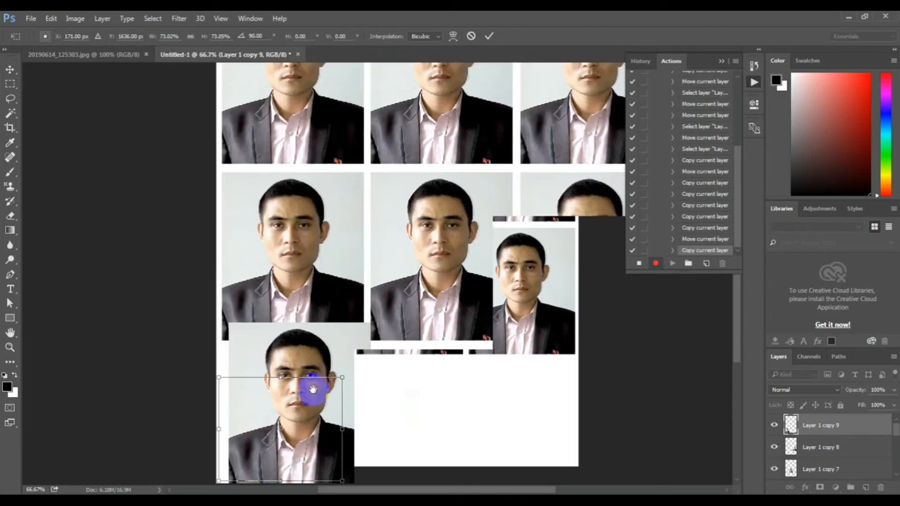
left_click_drag(312, 390, 366, 366)
key("Return")
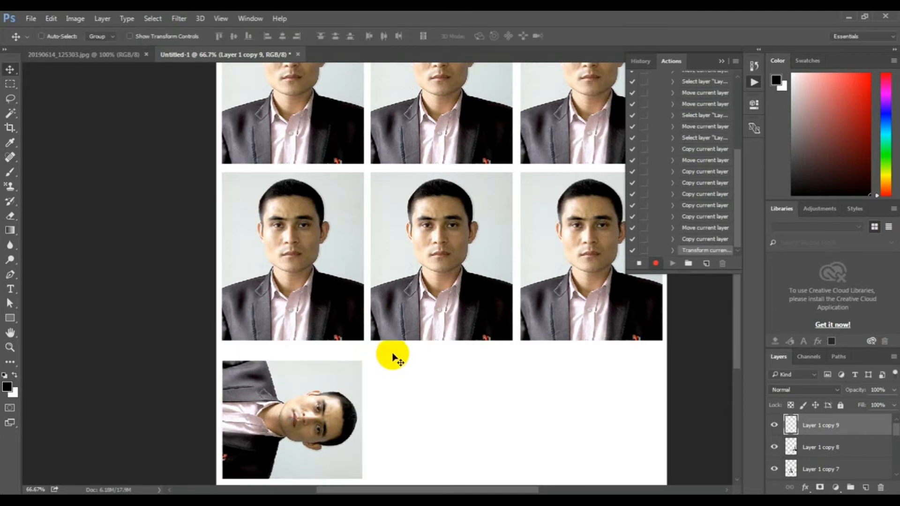
Step: Duplicate the rotated portrait under the second and third columns to complete the fourth row
left_click(364, 374, "ctrl+alt")
left_click_drag(341, 395, 538, 381)
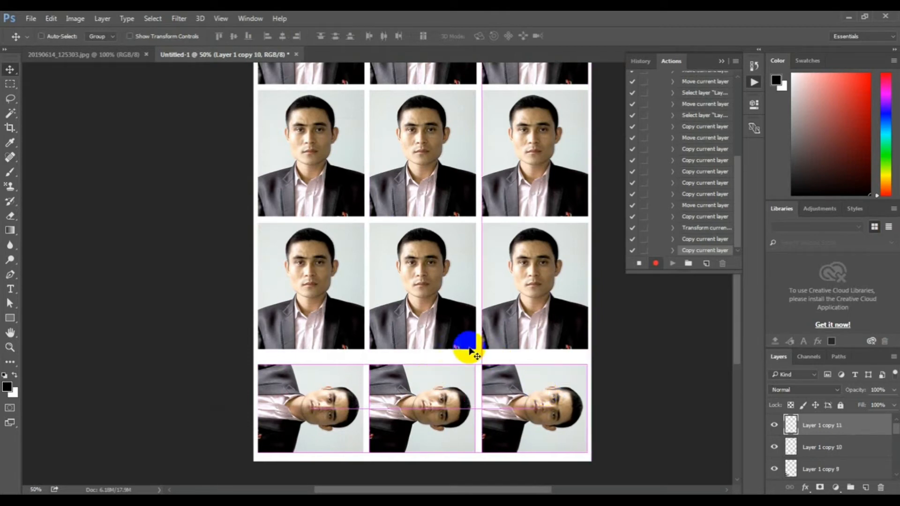
key("ctrl+minus")
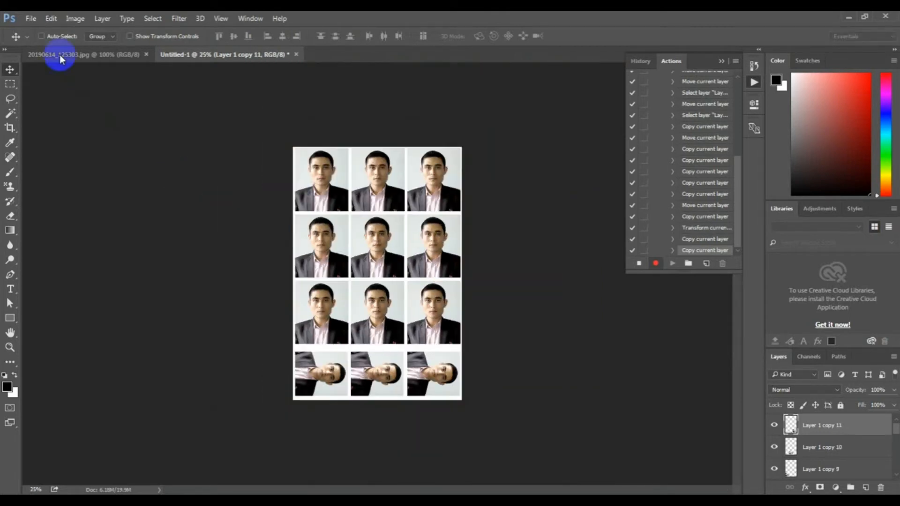
Step: Save the sheet as JPEG Untitled-1 in the Nicola Photo folder on the desktop, accepting the JPEG options
left_click(31, 19)
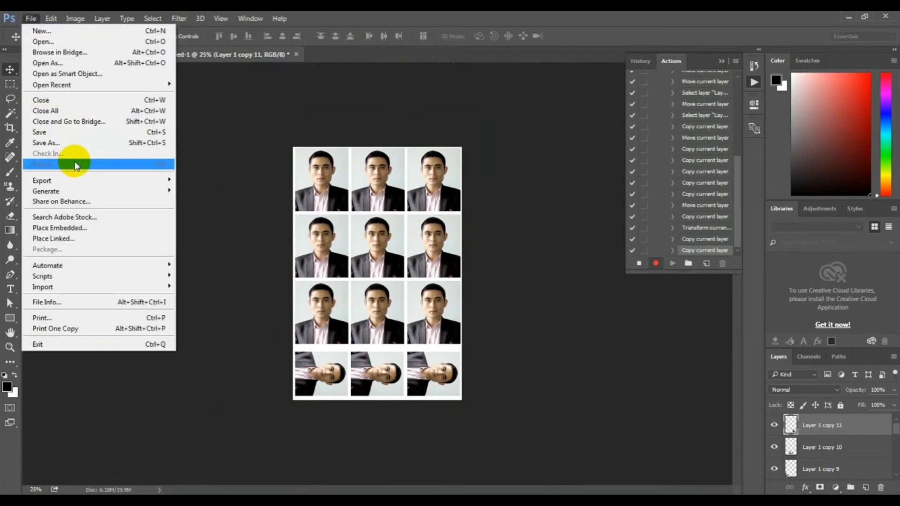
left_click(122, 143)
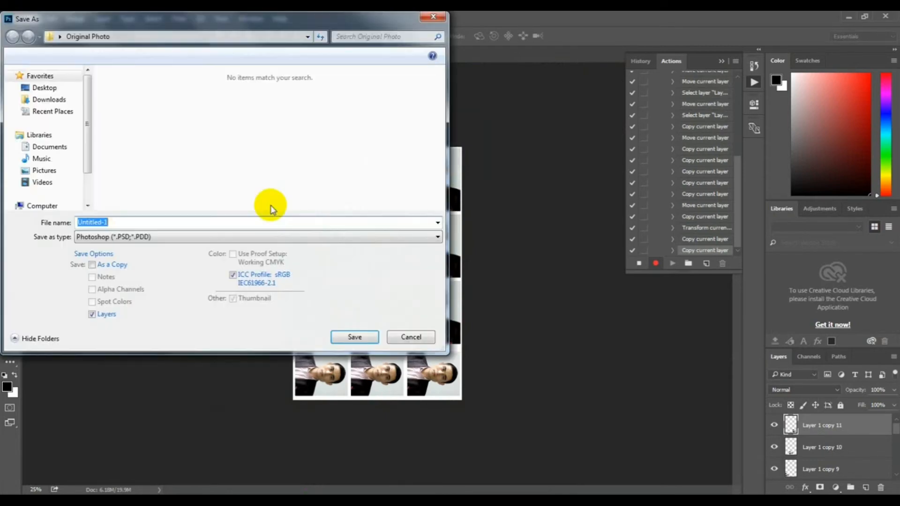
left_click(46, 88)
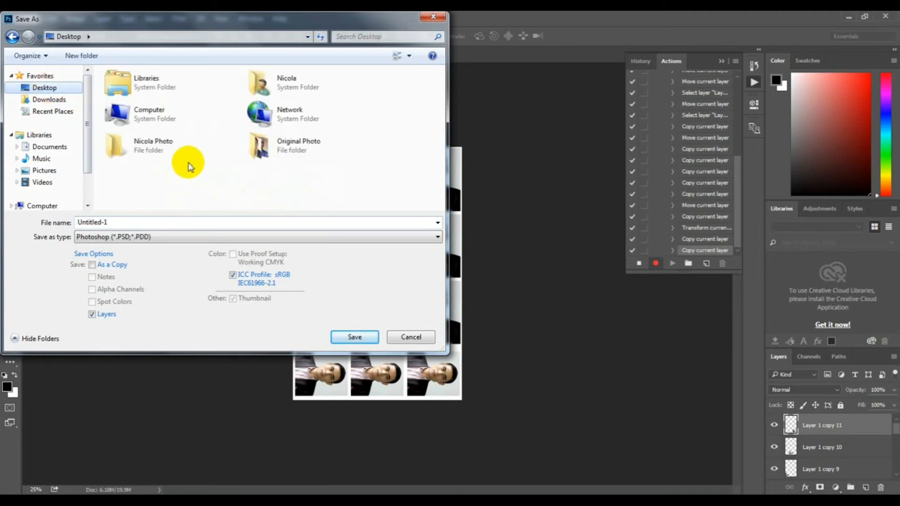
double_click(160, 144)
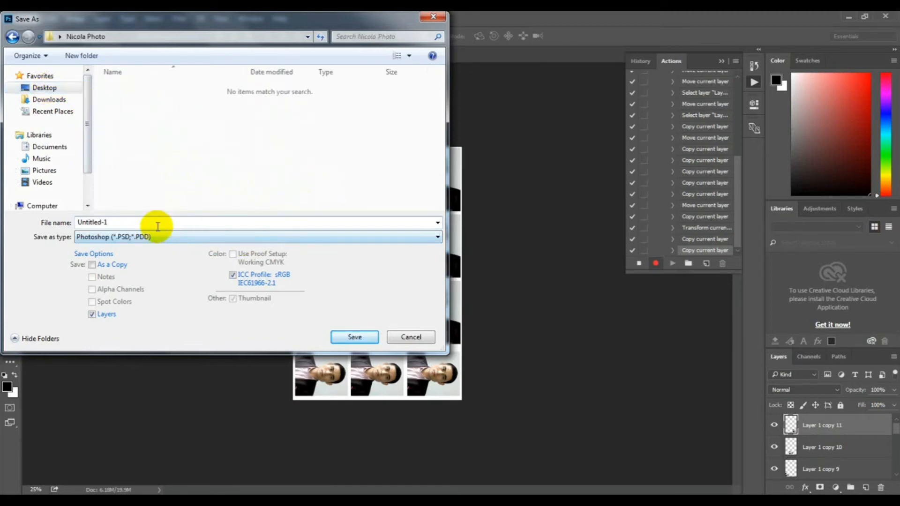
left_click(159, 235)
left_click(154, 316)
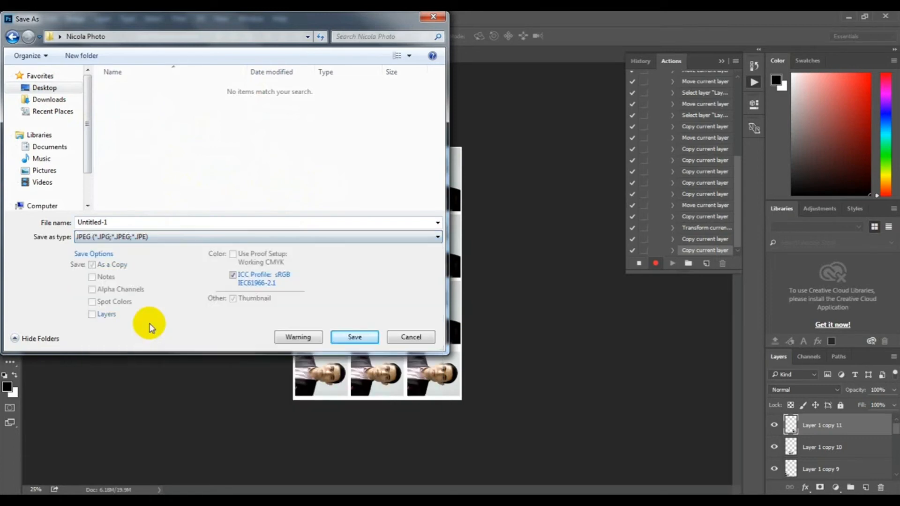
left_click(355, 337)
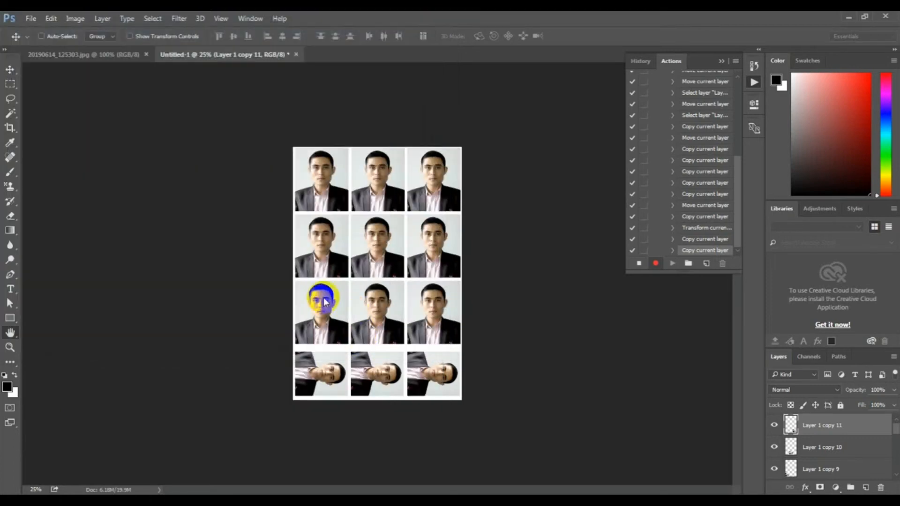
left_click(519, 140)
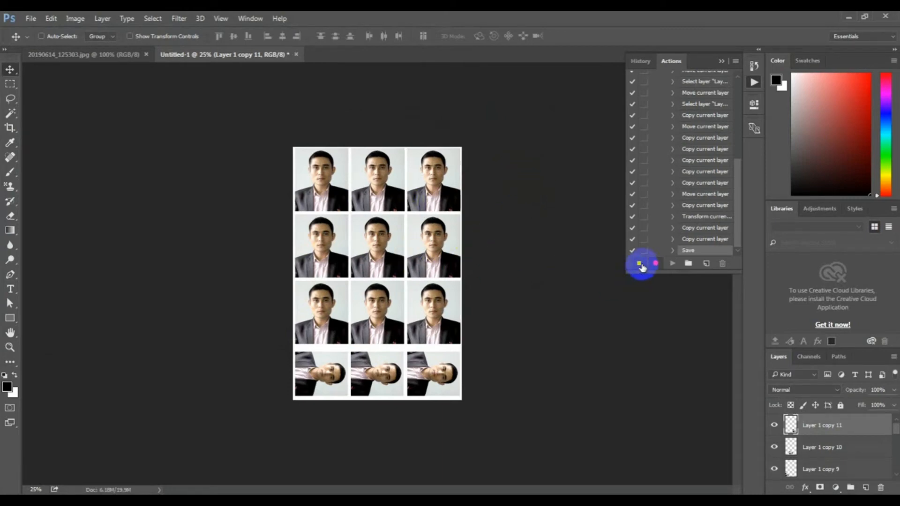
Step: Stop recording the action and close both the sheet and the portrait documents, discarding the sheet's unsaved changes
left_click(638, 264)
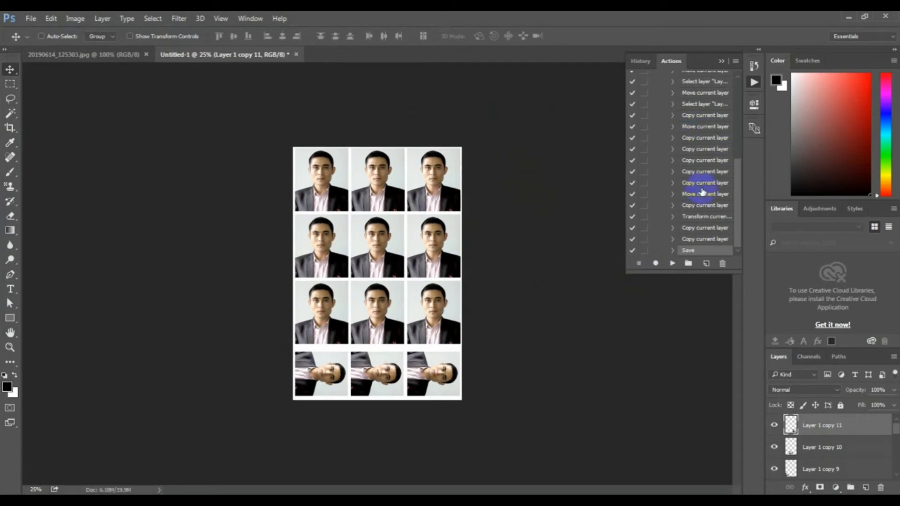
key("ctrl+w")
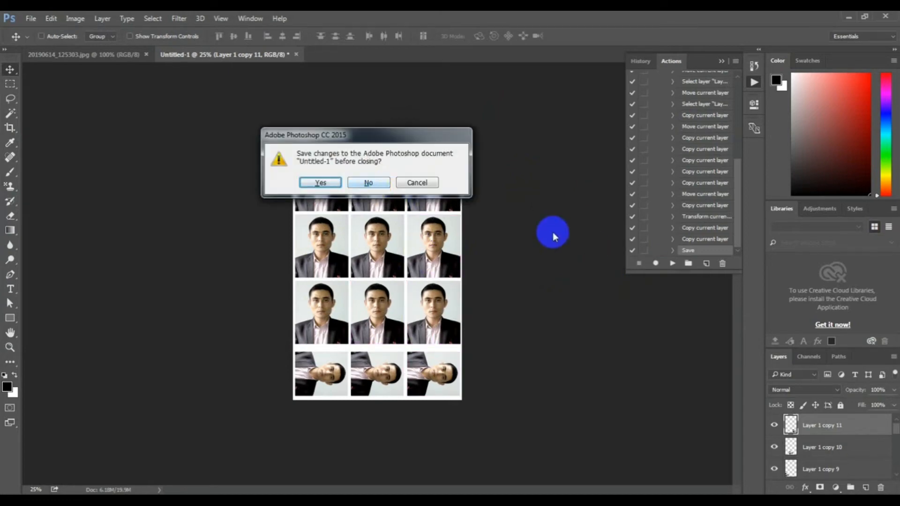
left_click(371, 183)
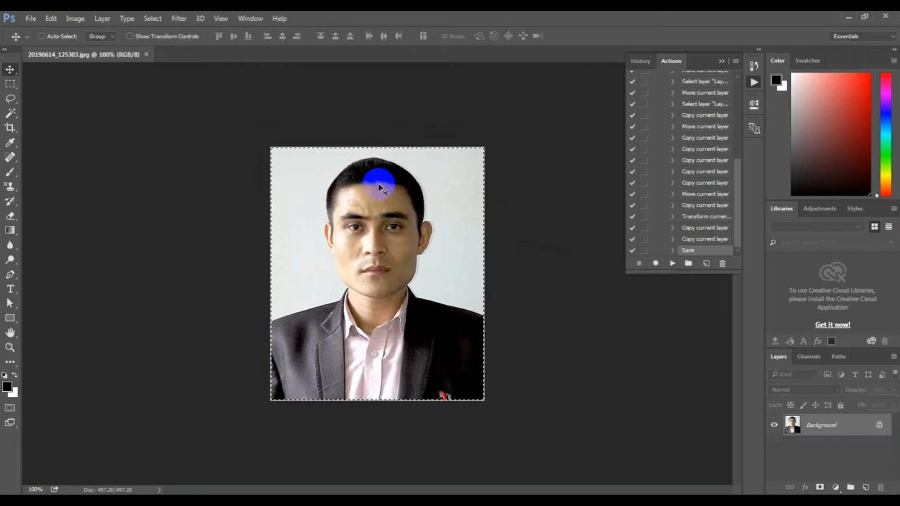
key("ctrl+w")
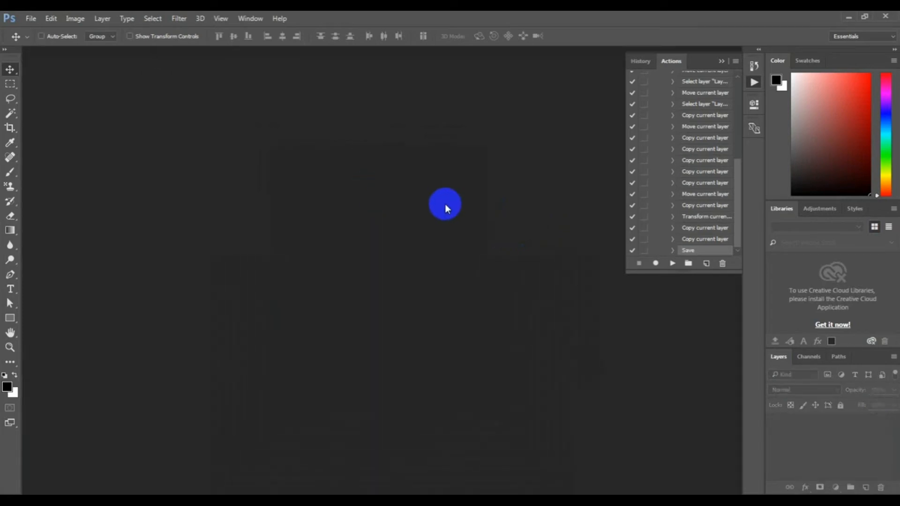
Step: Switch to the desktop and view the saved Untitled-1 image in the Nicola Photo folder
left_click(848, 17)
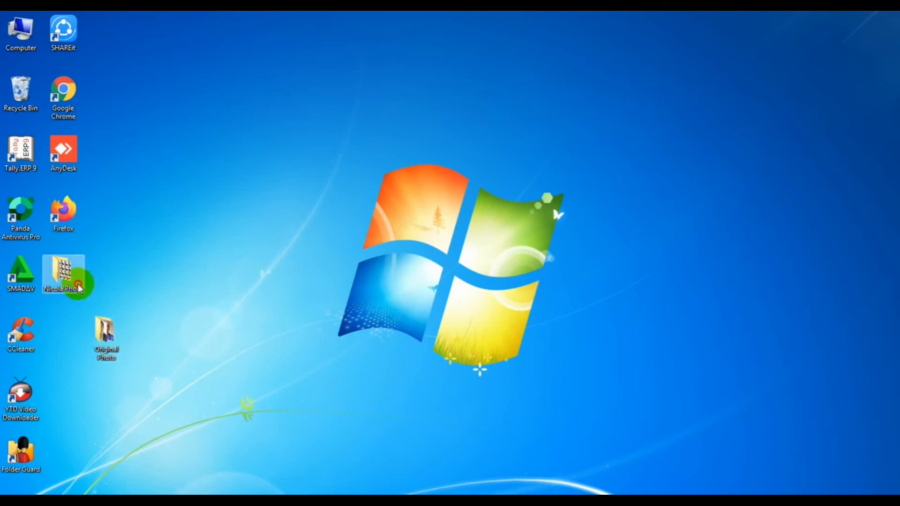
double_click(82, 287)
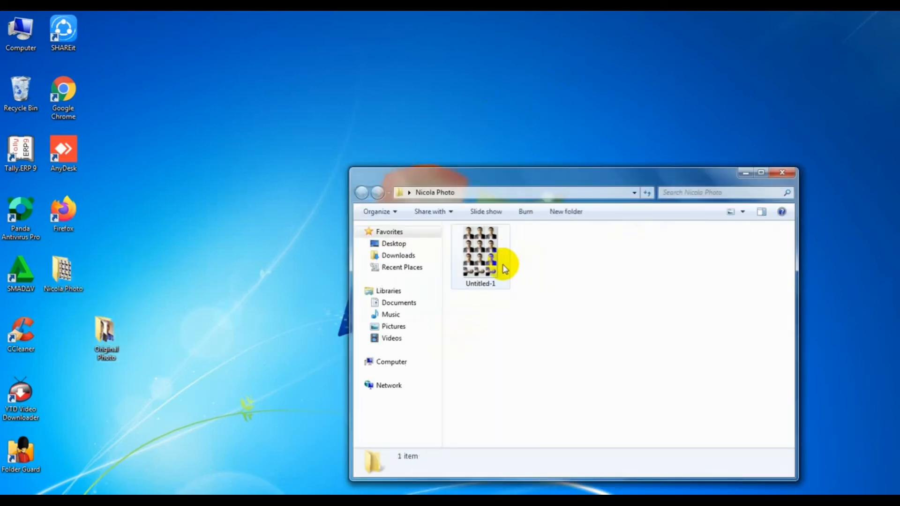
left_click(500, 263)
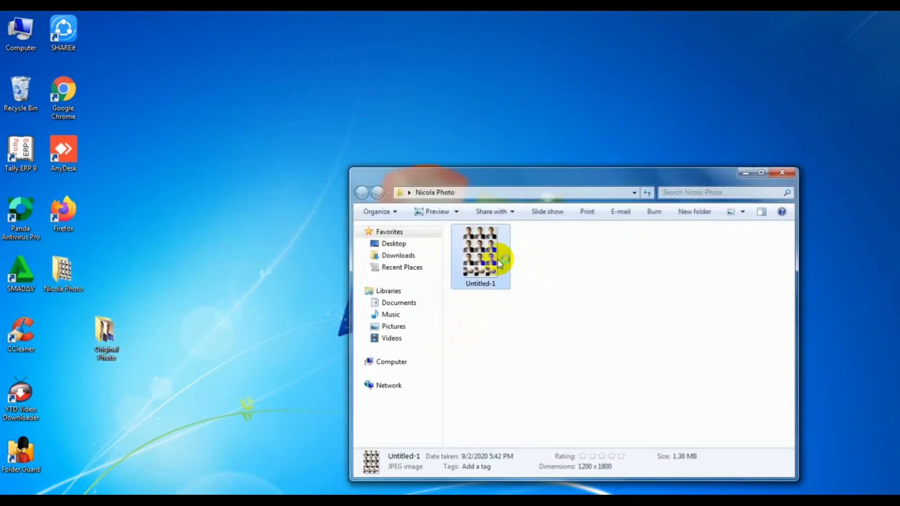
double_click(470, 250)
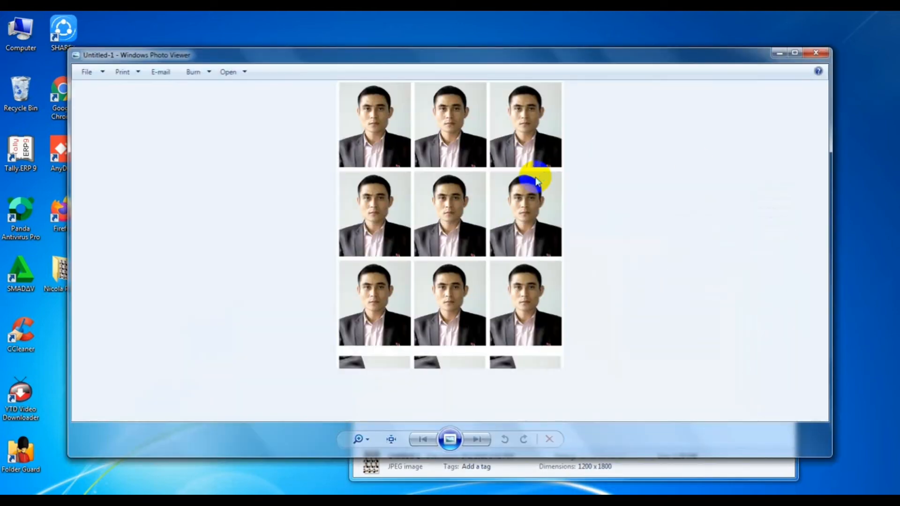
left_click(816, 55)
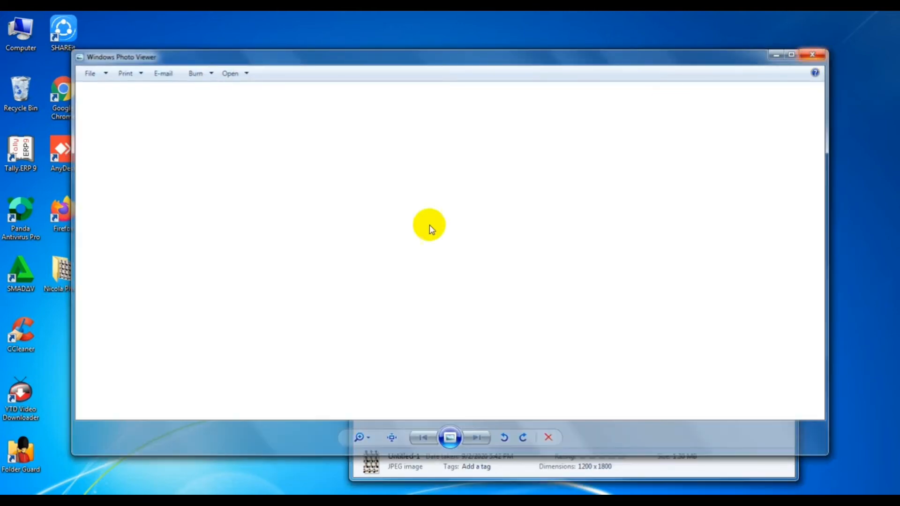
Step: Permanently delete Untitled-1 from the Nicola Photo folder and close the folder
key("shift+Delete")
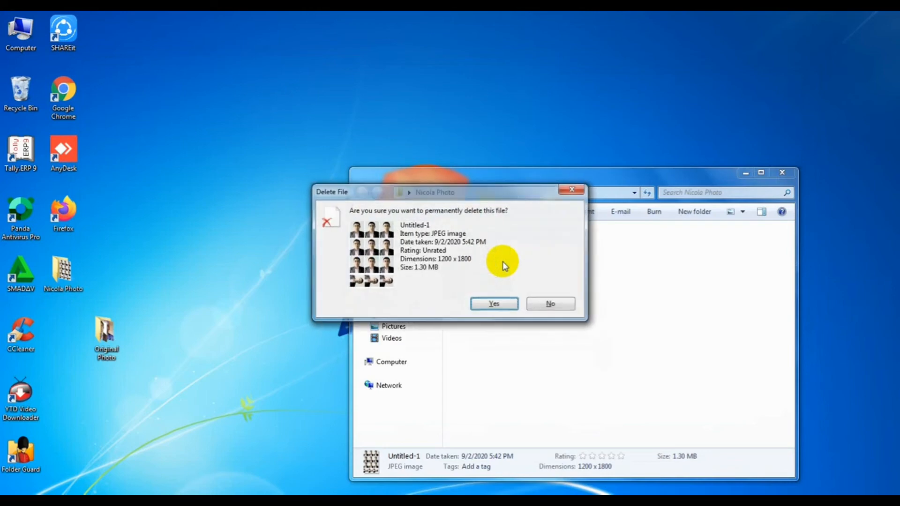
key("Return")
left_click(782, 173)
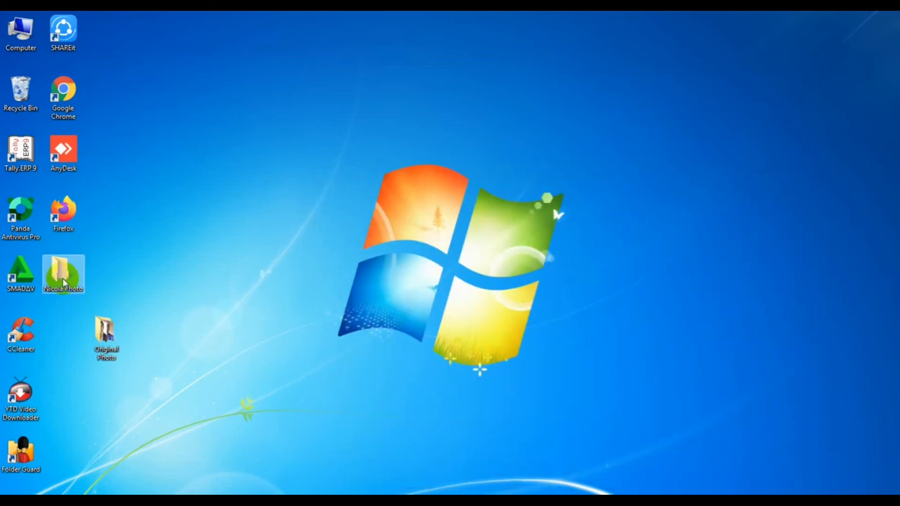
Step: Return to Photoshop and set up a Batch for the P.P size Photo action with the Original Photo folder as source
left_click(218, 500)
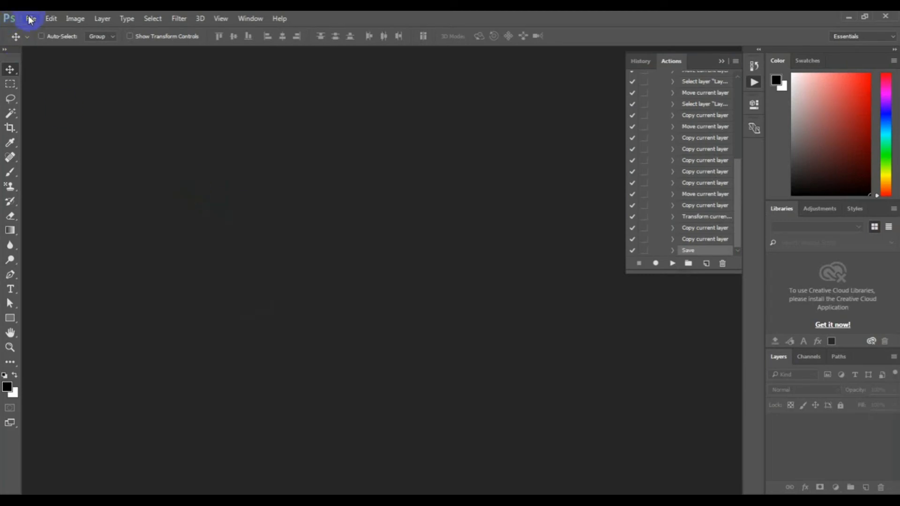
left_click(30, 19)
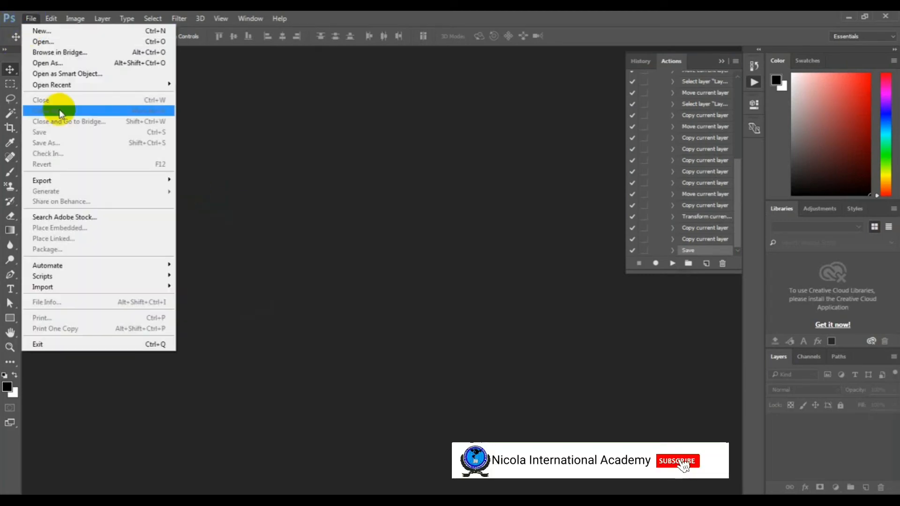
mouse_move(131, 266)
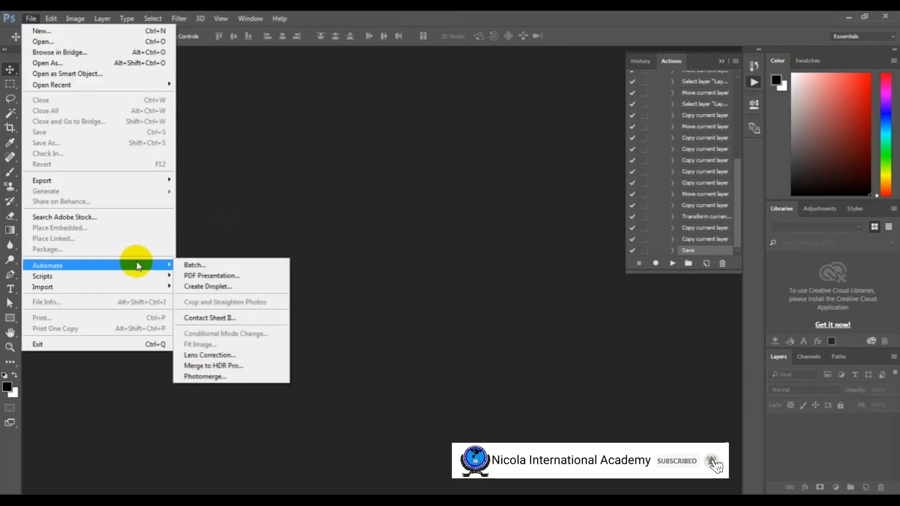
left_click(213, 268)
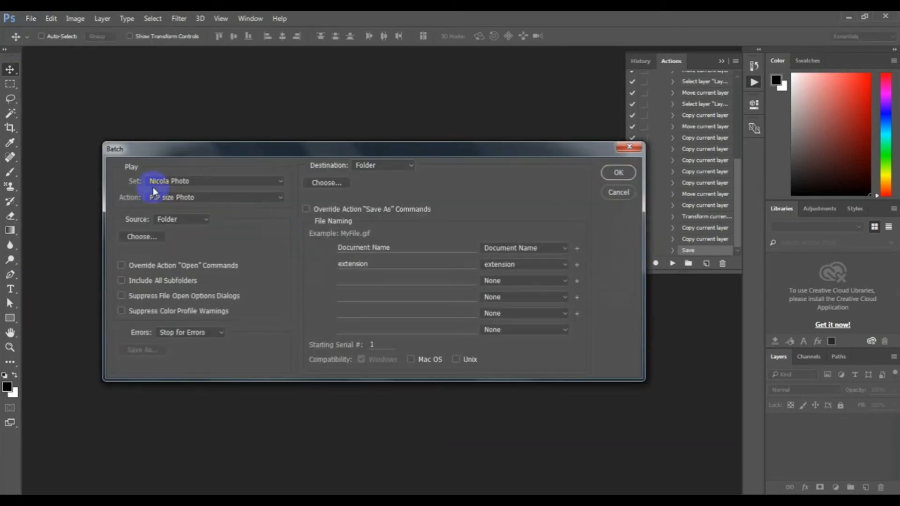
left_click(145, 237)
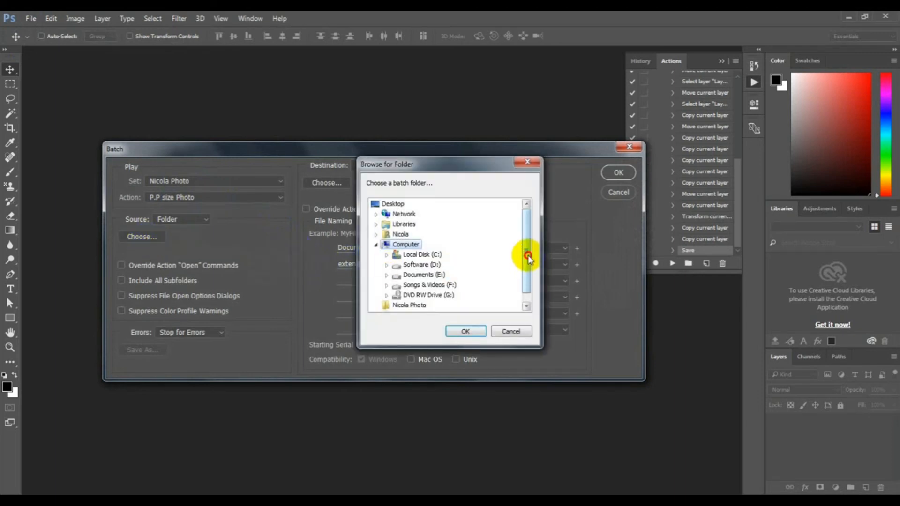
left_click_drag(528, 257, 522, 267)
left_click(413, 305)
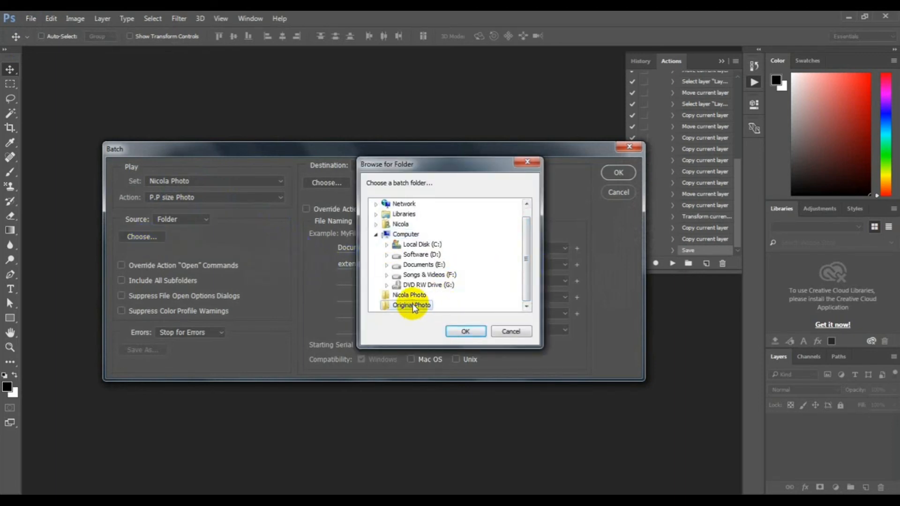
left_click(470, 332)
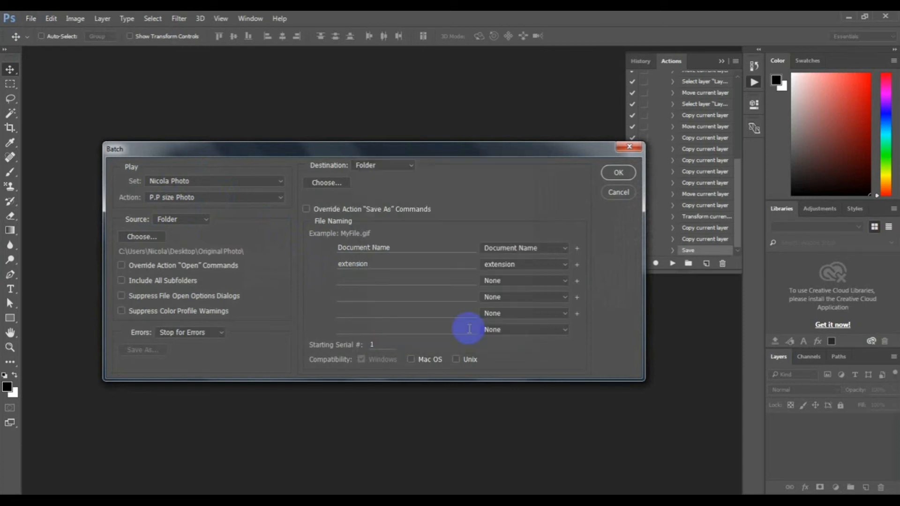
Step: Set the batch destination to the Nicola Photo folder on the desktop and run the batch
left_click(407, 165)
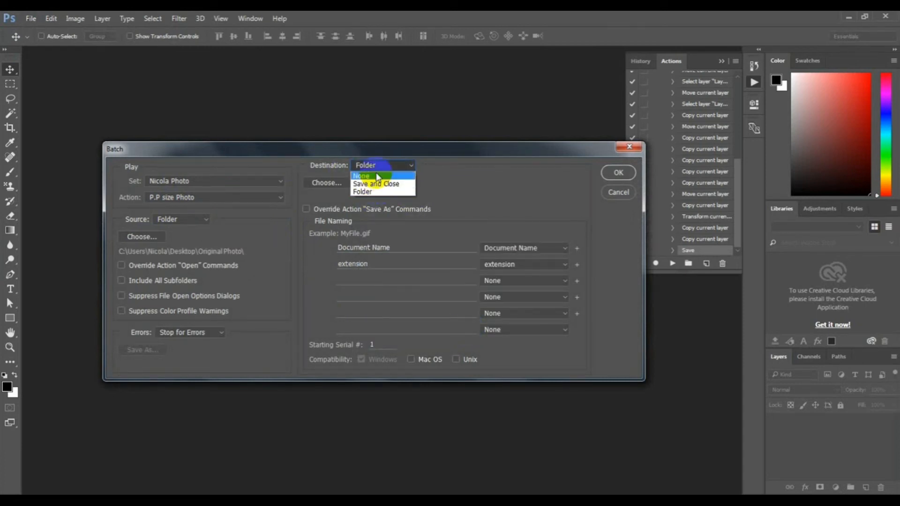
left_click(402, 175)
left_click(402, 174)
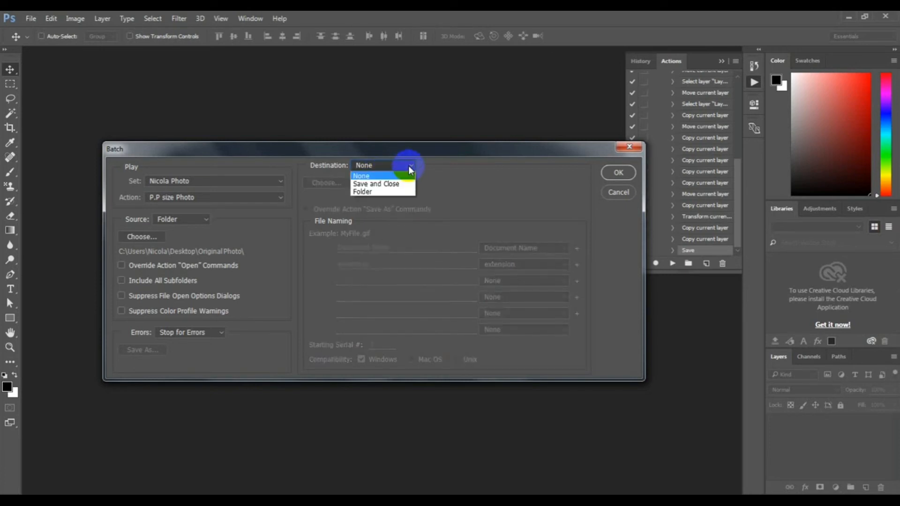
left_click(370, 194)
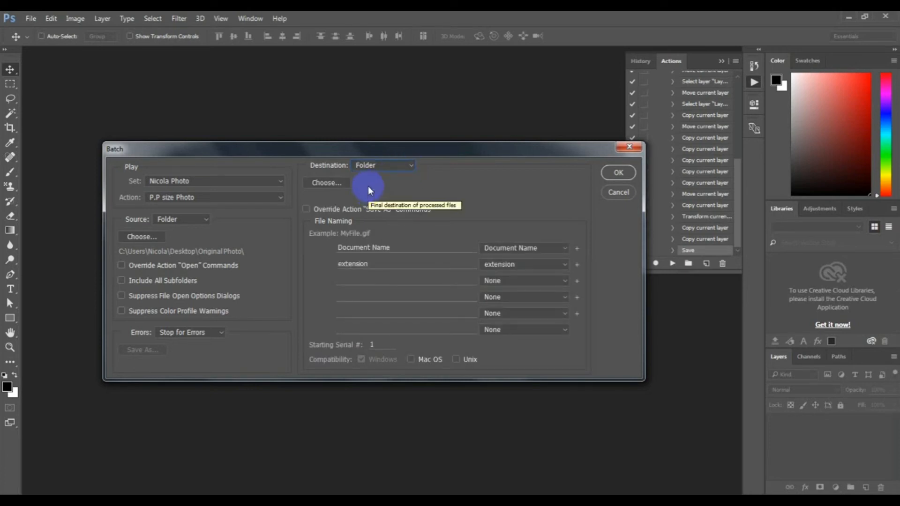
left_click(327, 183)
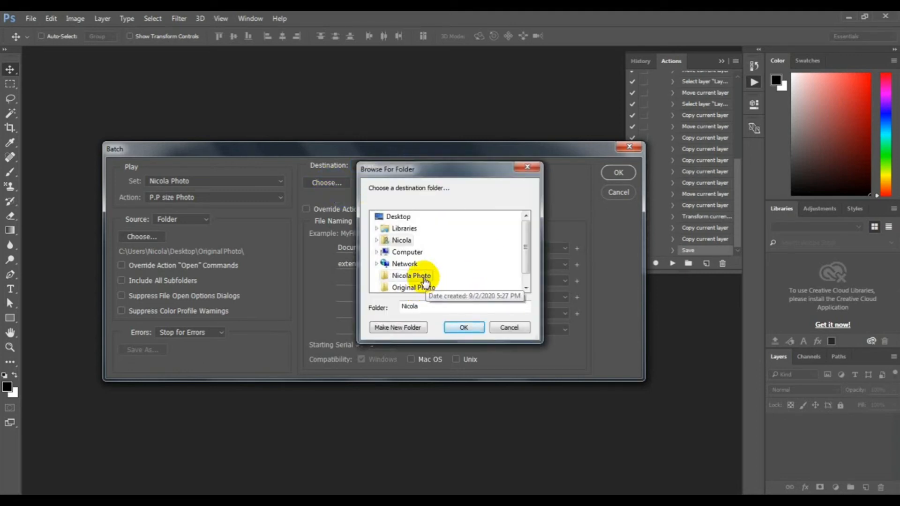
left_click(407, 276)
left_click(464, 328)
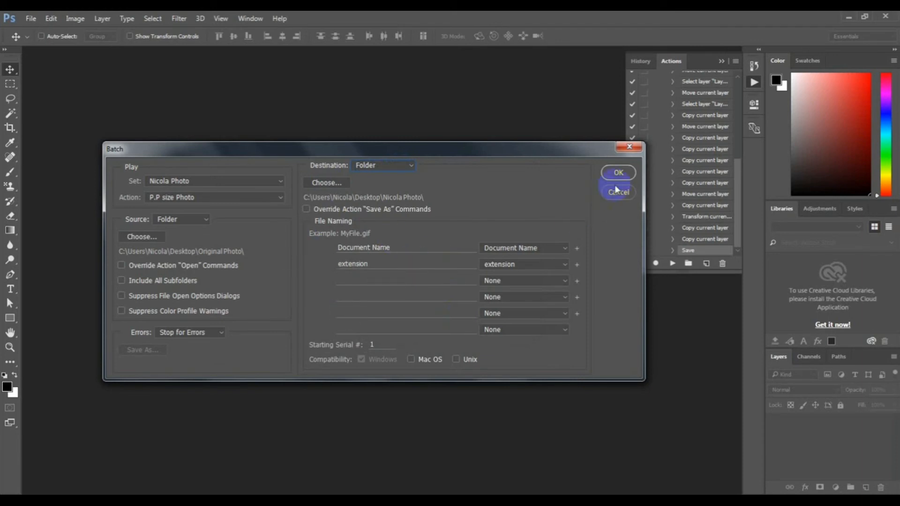
left_click(619, 173)
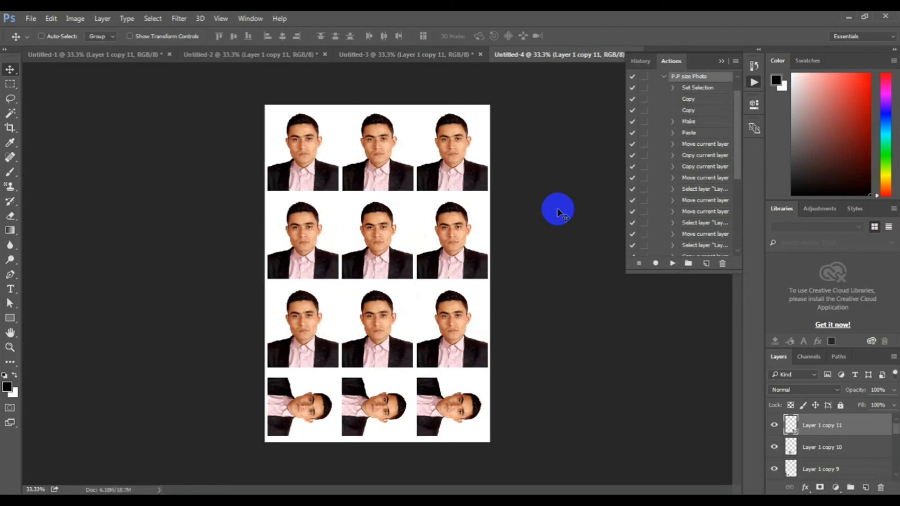
Step: Switch to the desktop and view the generated sheets, Untitled-1 copy through Untitled-4 copy, in the Nicola Photo folder, then minimize it
left_click(849, 18)
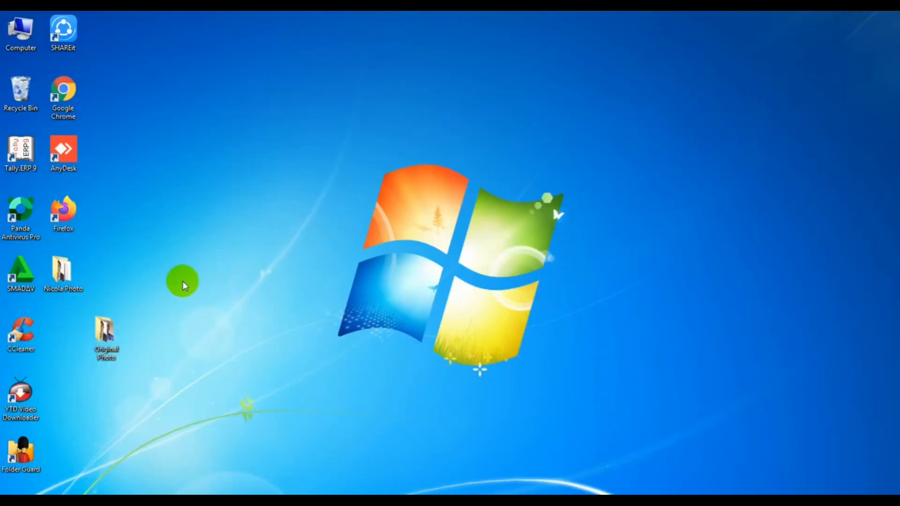
double_click(71, 289)
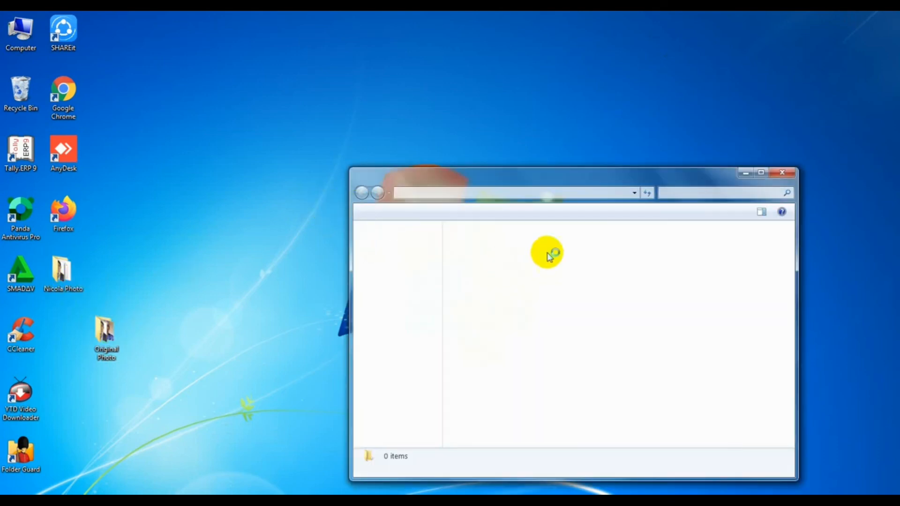
left_click(760, 173)
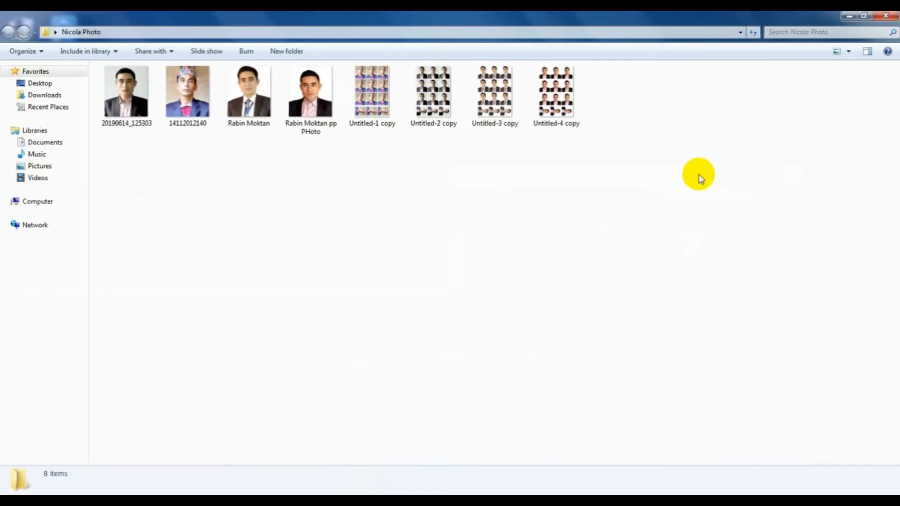
left_click(360, 110)
double_click(359, 110)
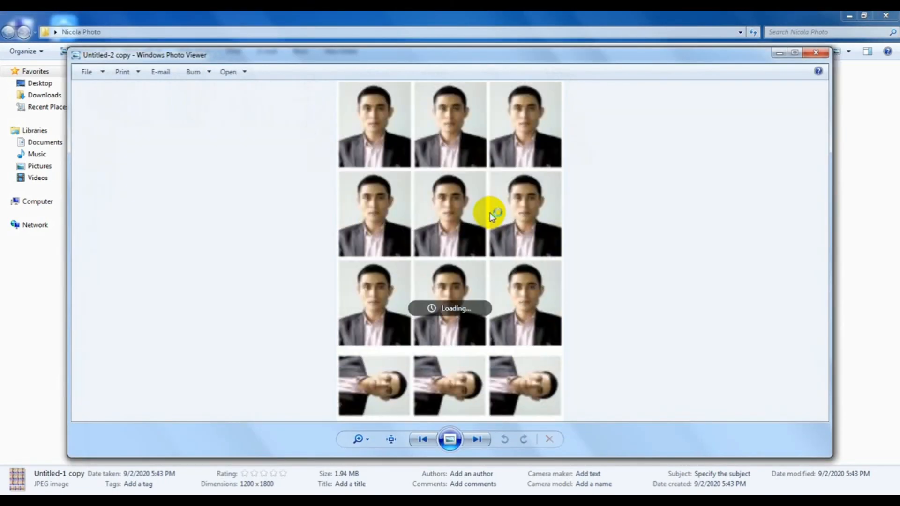
scroll(457, 191, "up", 4)
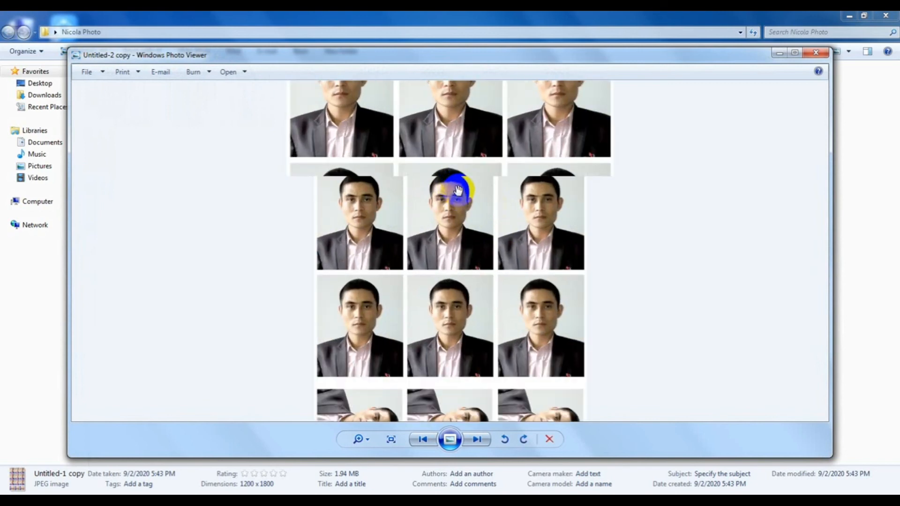
scroll(480, 255, "down", 2)
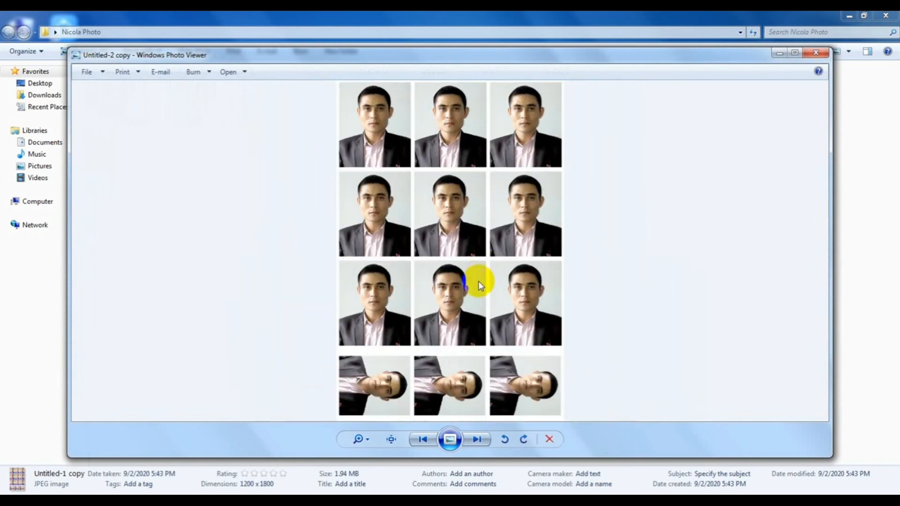
key("Right")
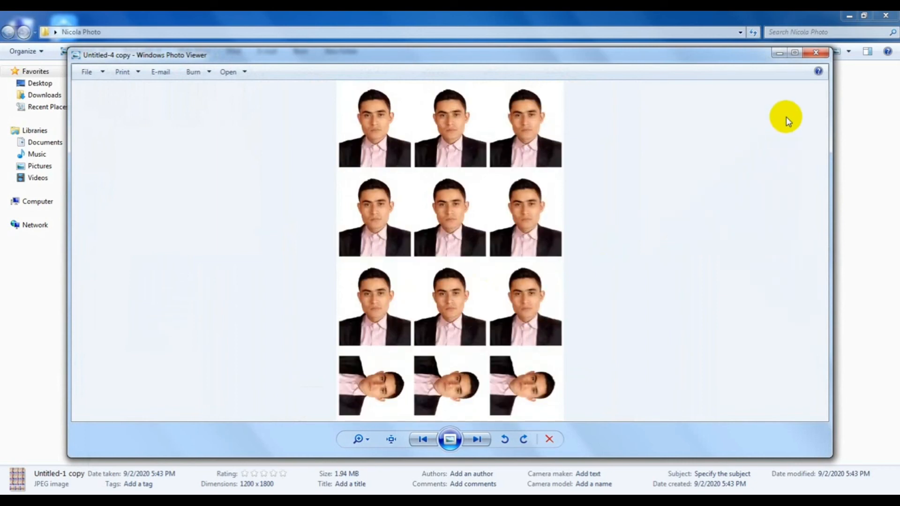
left_click(816, 53)
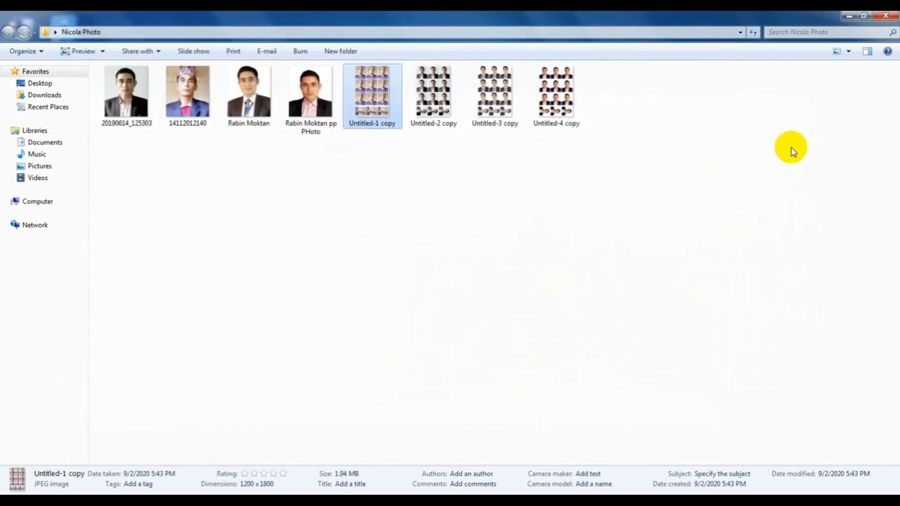
left_click(583, 208)
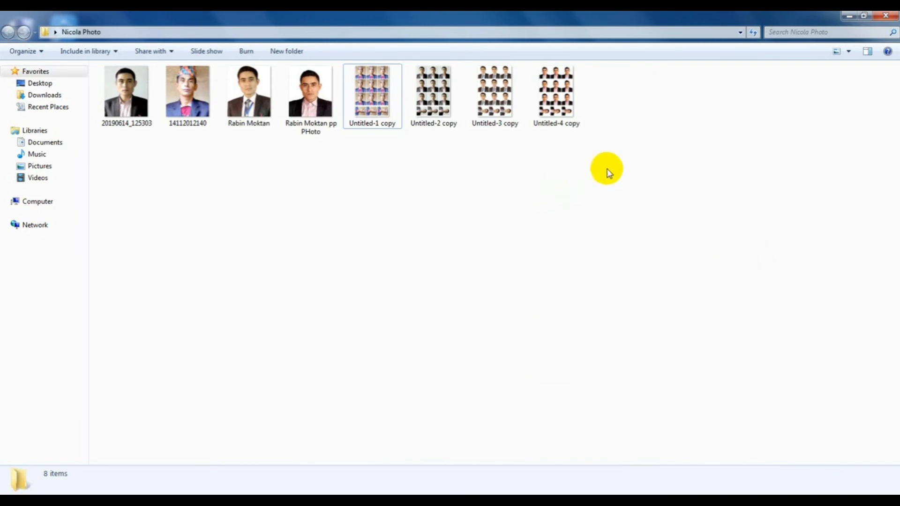
left_click(848, 15)
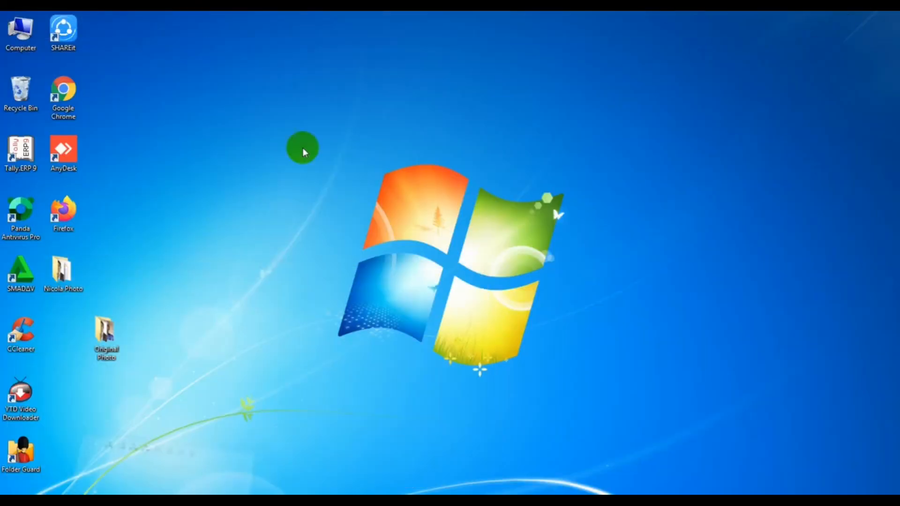
Step: Look over the source portraits in the Original Photo folder on the desktop, then minimize its window
left_click(105, 350)
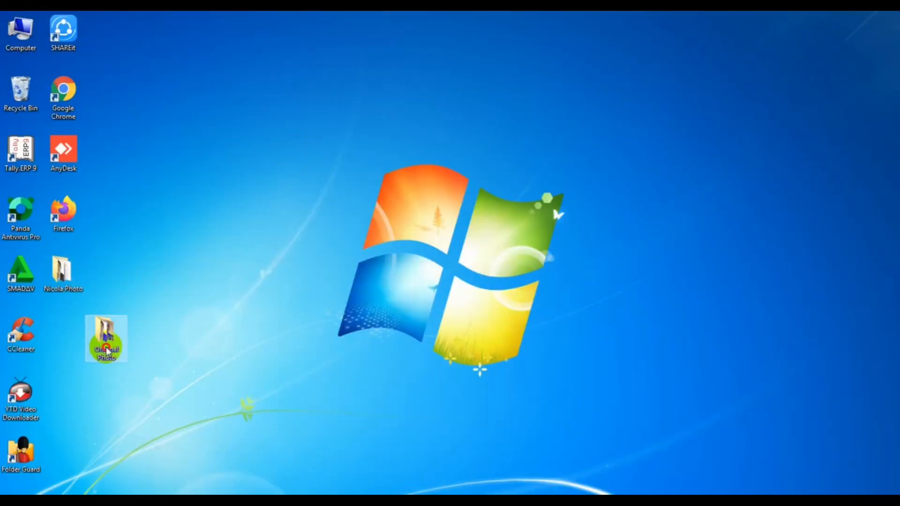
double_click(111, 330)
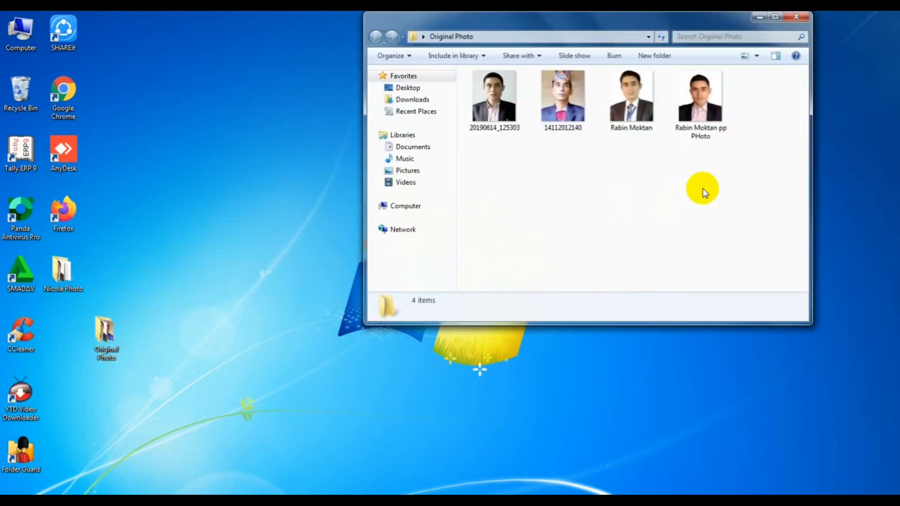
left_click_drag(719, 182, 496, 117)
left_click(597, 261)
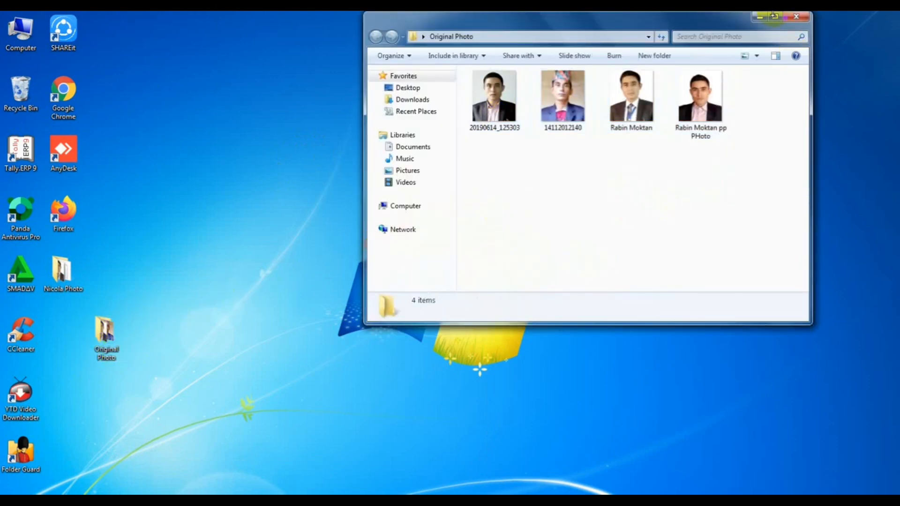
left_click(760, 17)
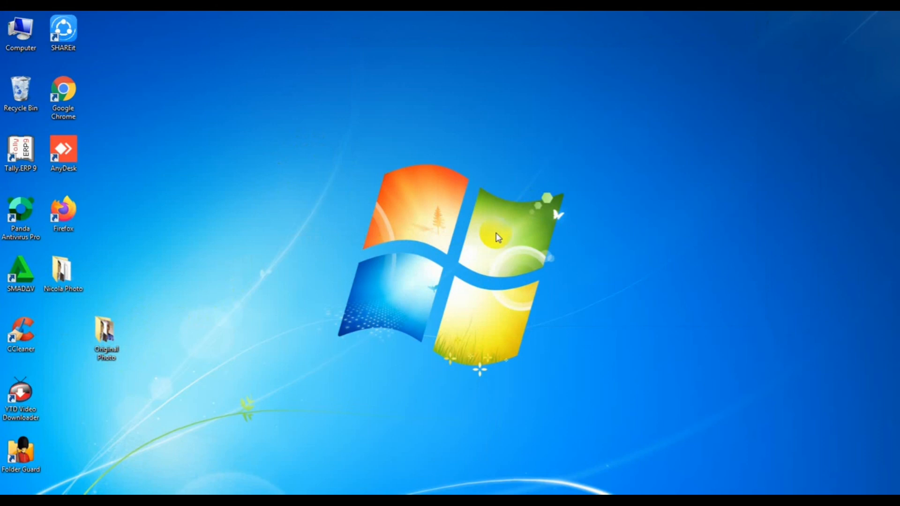